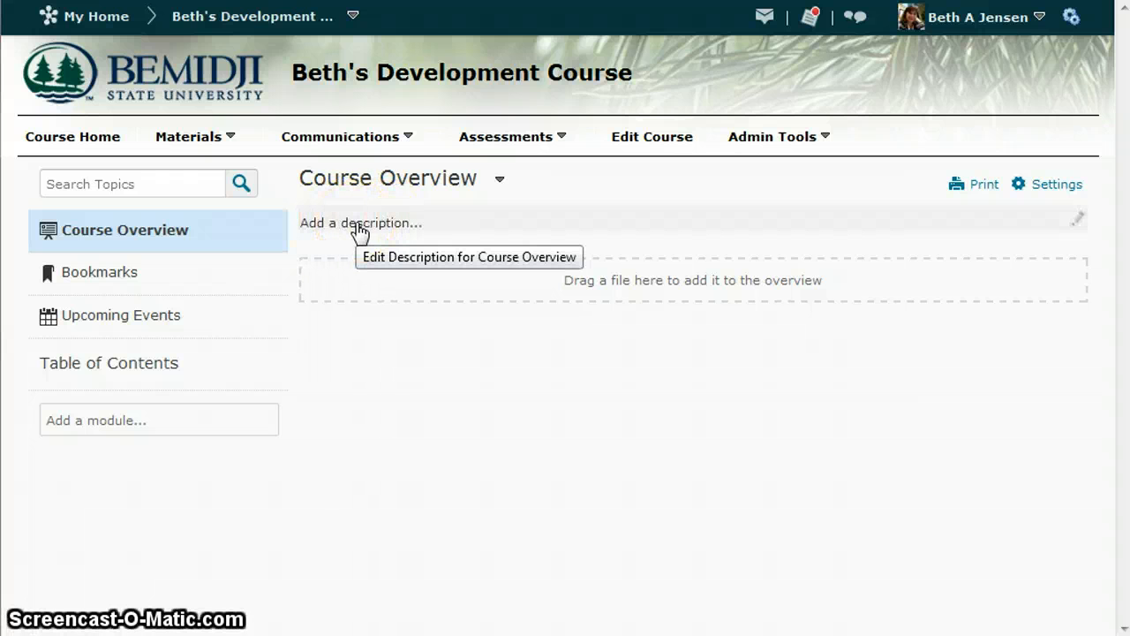
# - Open the Course Overview description for editing and cancel without adding any text
pyautogui.click(358, 228)
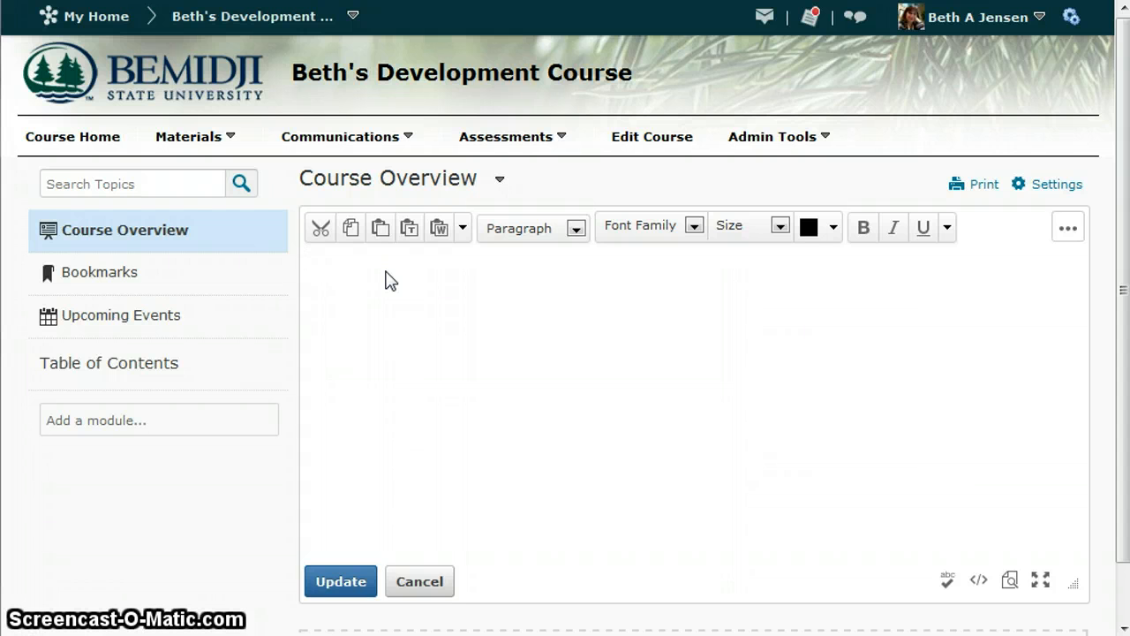
pyautogui.click(420, 582)
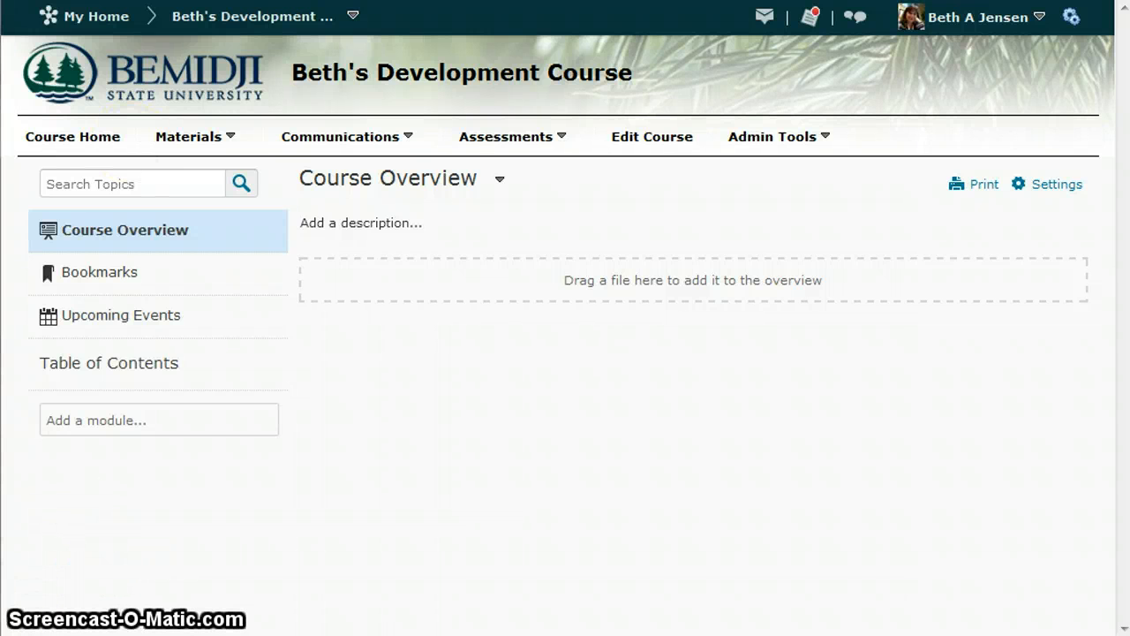
# - Arrange the browser and the D2L documents folder windows side by side, narrowing both so the overview's file drop area stays reachable
pyautogui.moveTo(2, 0); pyautogui.dragTo(421, 53)
pyautogui.click(5, 0)
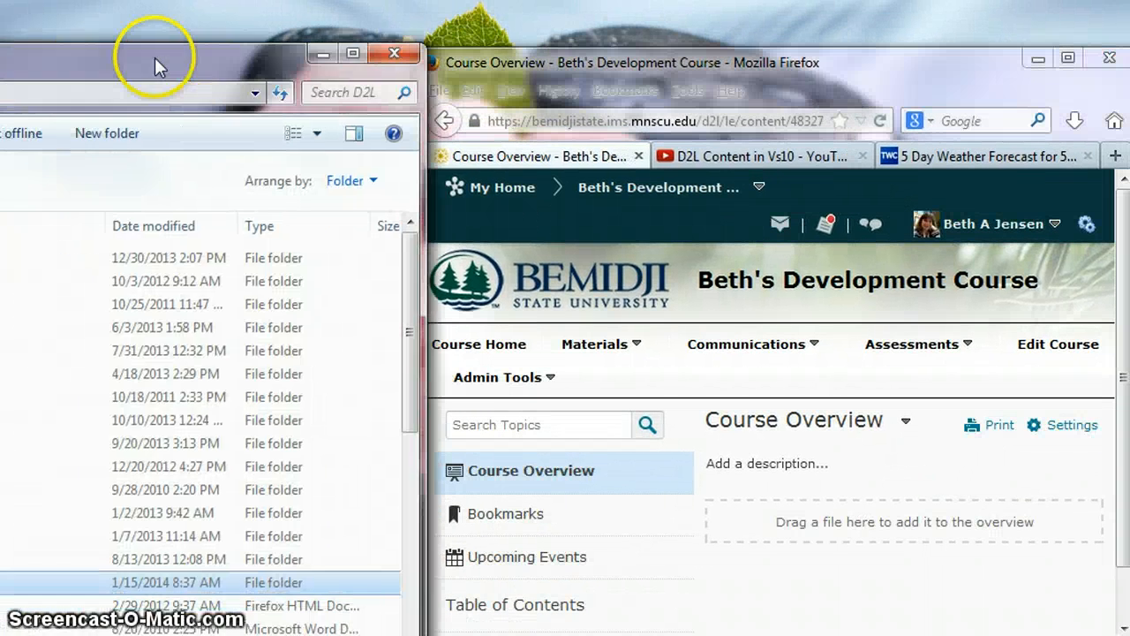
pyautogui.moveTo(155, 58); pyautogui.dragTo(589, 16)
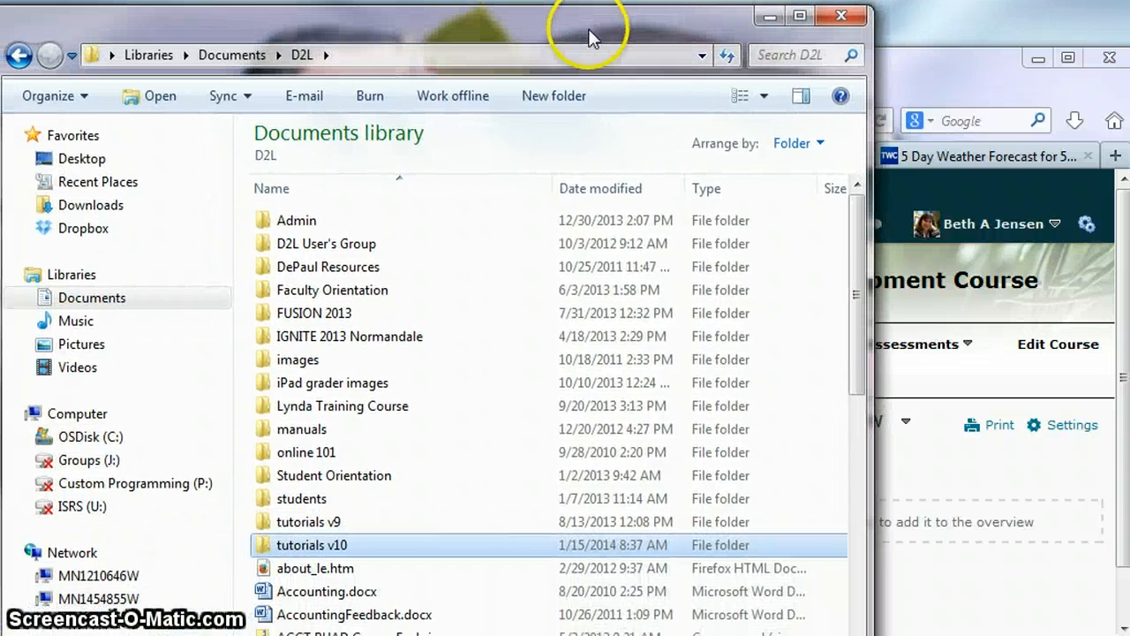
pyautogui.moveTo(869, 632); pyautogui.dragTo(519, 623)
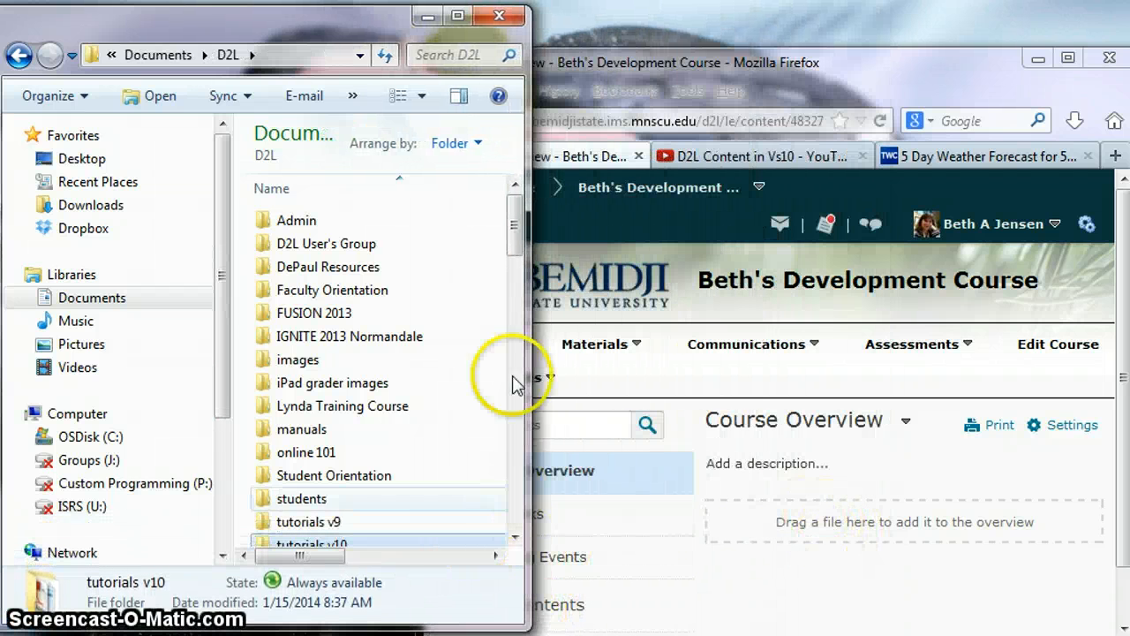
# - Attach sylabussample.pdf from the D2L folder to the Course Overview
pyautogui.moveTo(516, 227); pyautogui.dragTo(515, 304)
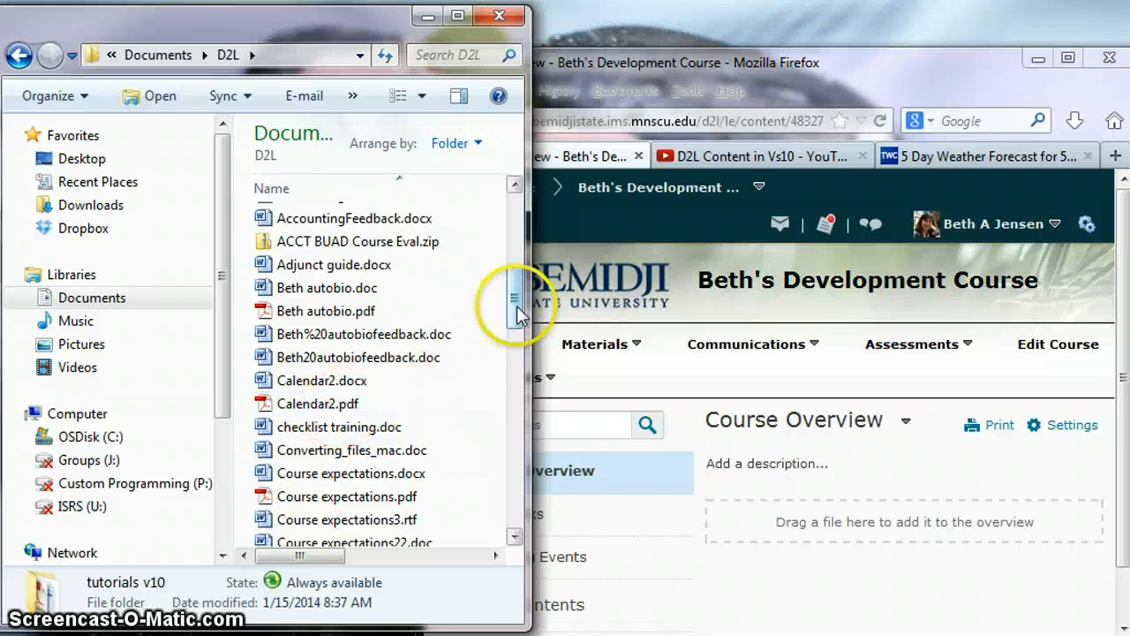
pyautogui.moveTo(512, 303); pyautogui.dragTo(517, 353)
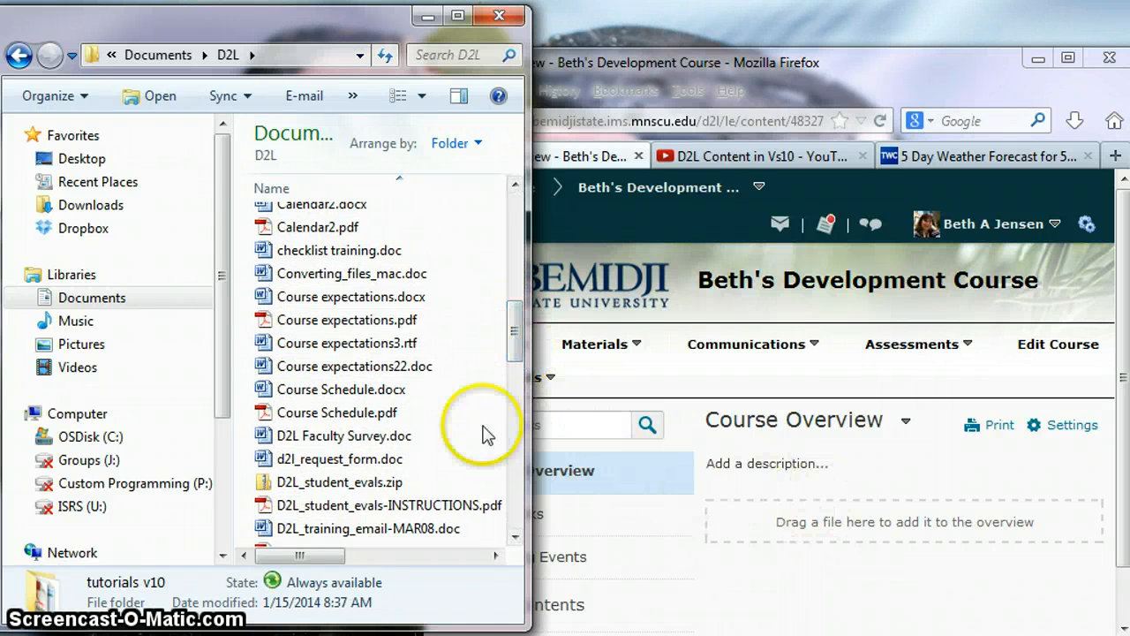
pyautogui.moveTo(517, 348); pyautogui.dragTo(518, 507)
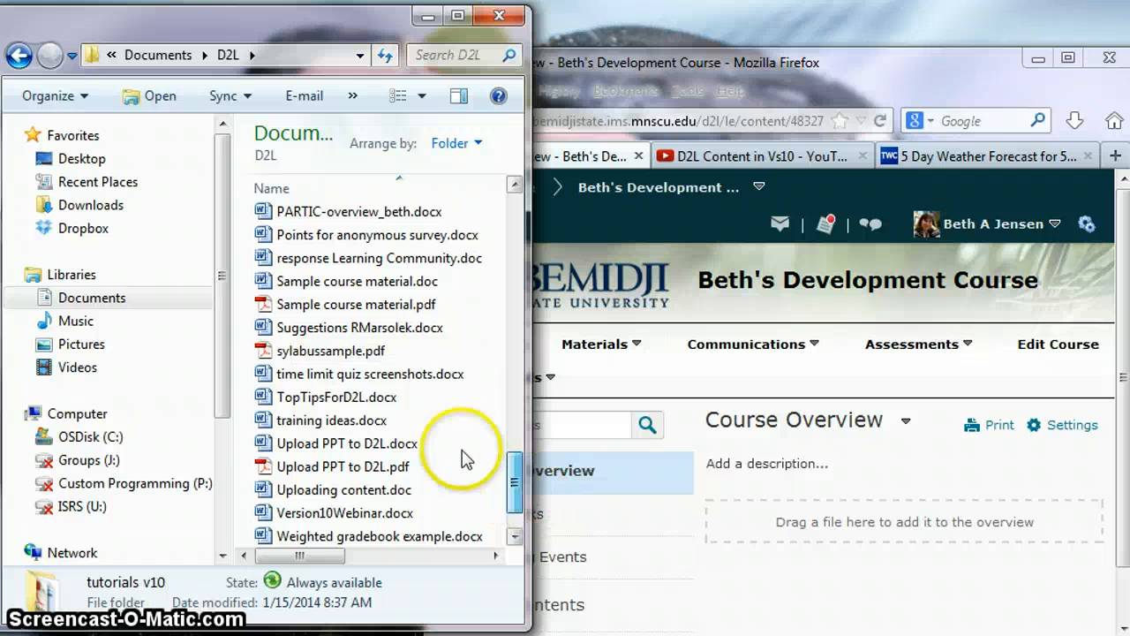
pyautogui.click(292, 353)
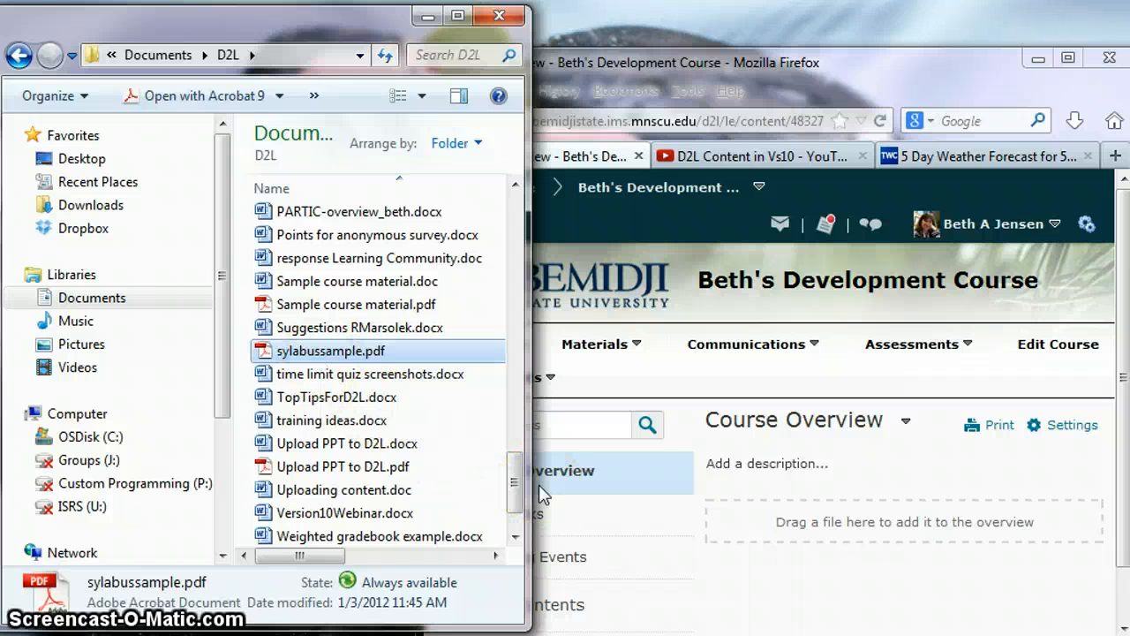
pyautogui.moveTo(543, 494); pyautogui.dragTo(845, 537)
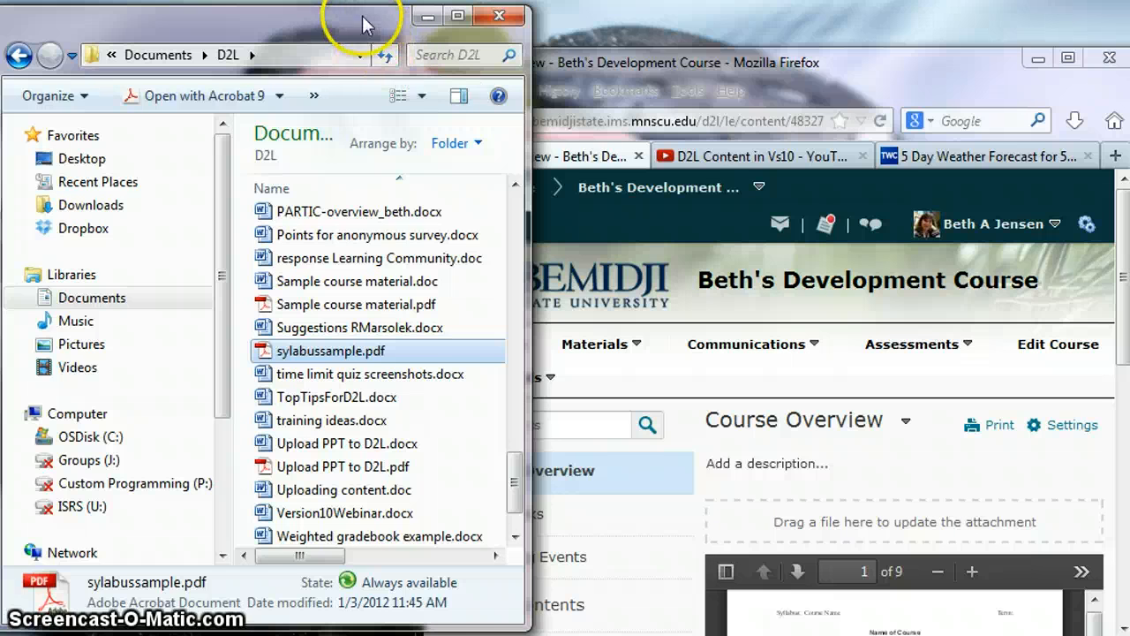
# - Move the folder window out of the way and enlarge the browser window to fill the screen
pyautogui.moveTo(362, 25); pyautogui.dragTo(0, 24)
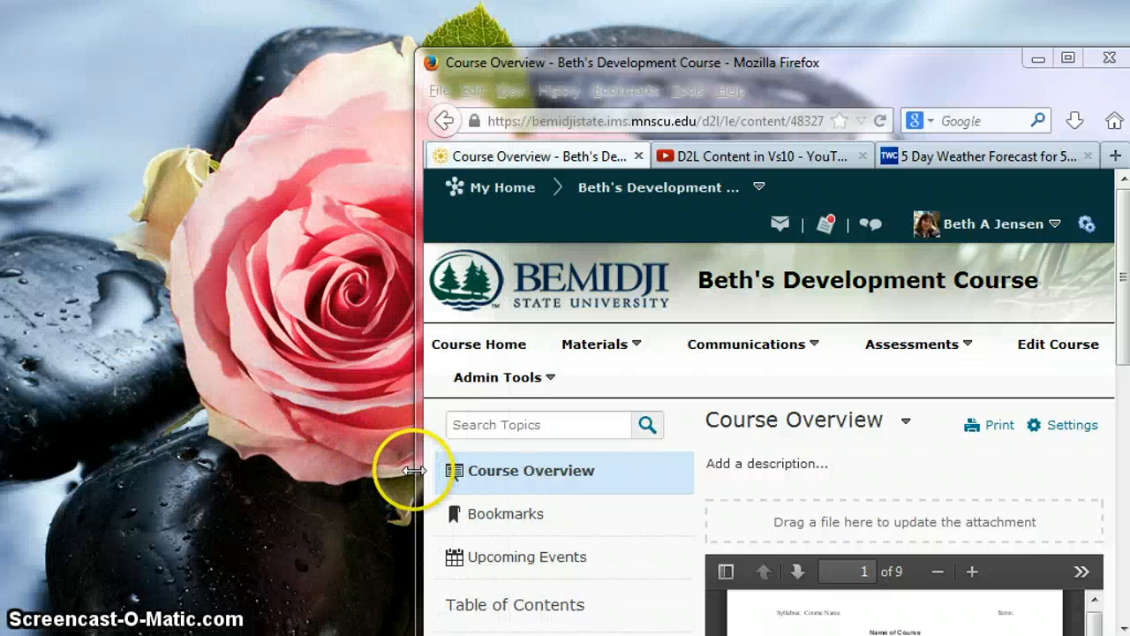
pyautogui.moveTo(413, 471); pyautogui.dragTo(14, 441)
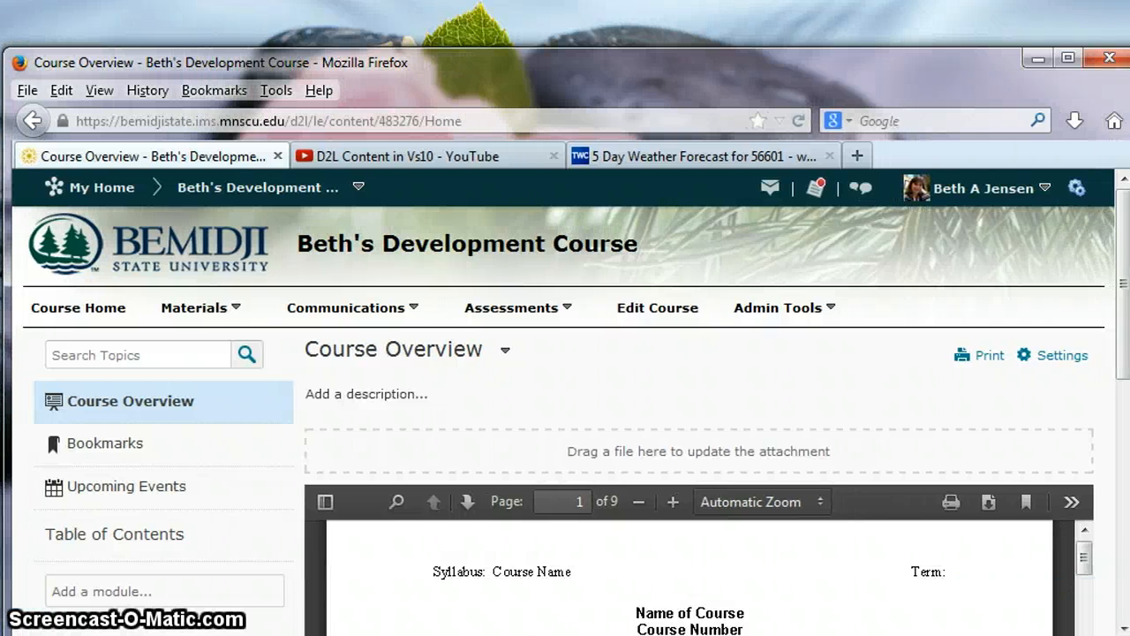
pyautogui.moveTo(563, 65); pyautogui.dragTo(561, 7)
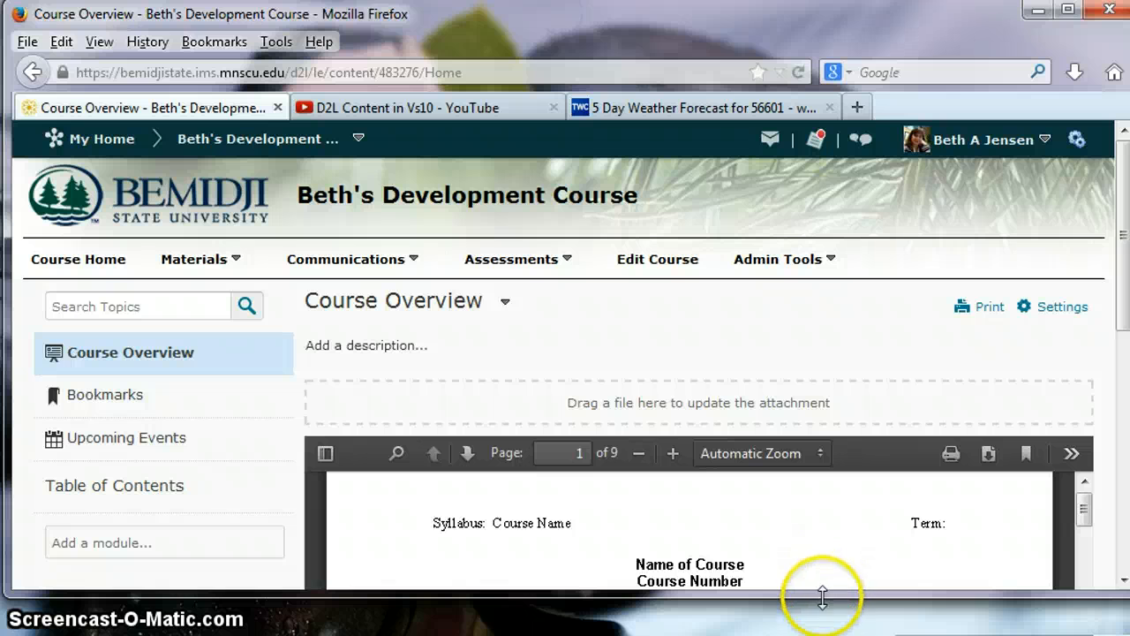
pyautogui.moveTo(822, 596); pyautogui.dragTo(821, 635)
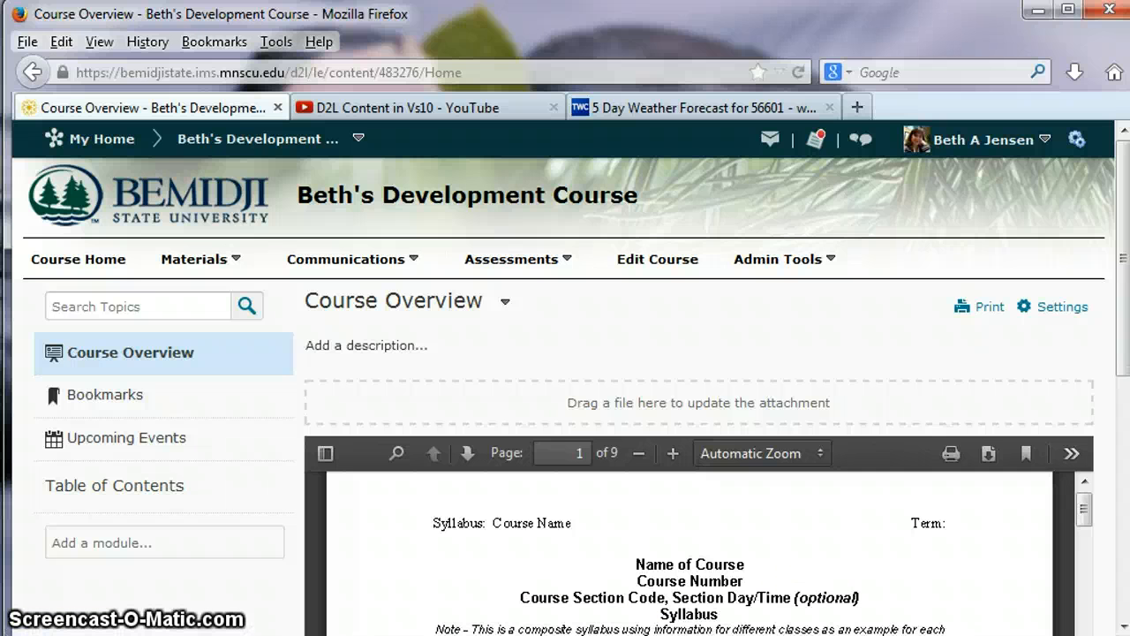
# - Look through the first page of the syllabus attached to the Course Overview
pyautogui.scroll(-5, 822, 548)
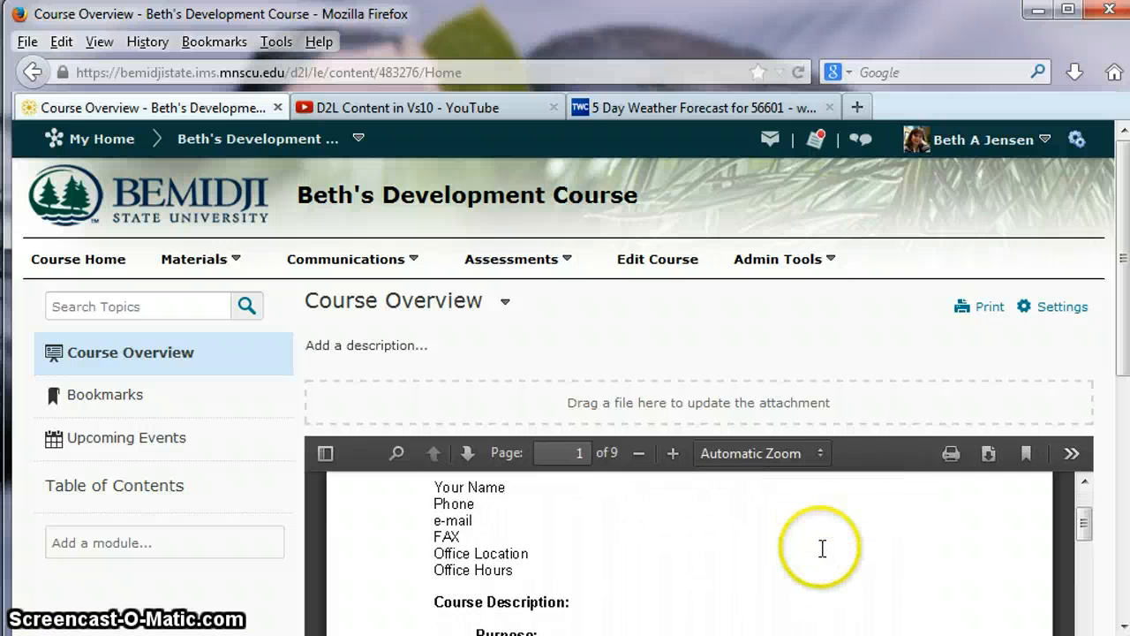
pyautogui.scroll(-5, 822, 549)
pyautogui.scroll(7, 821, 555)
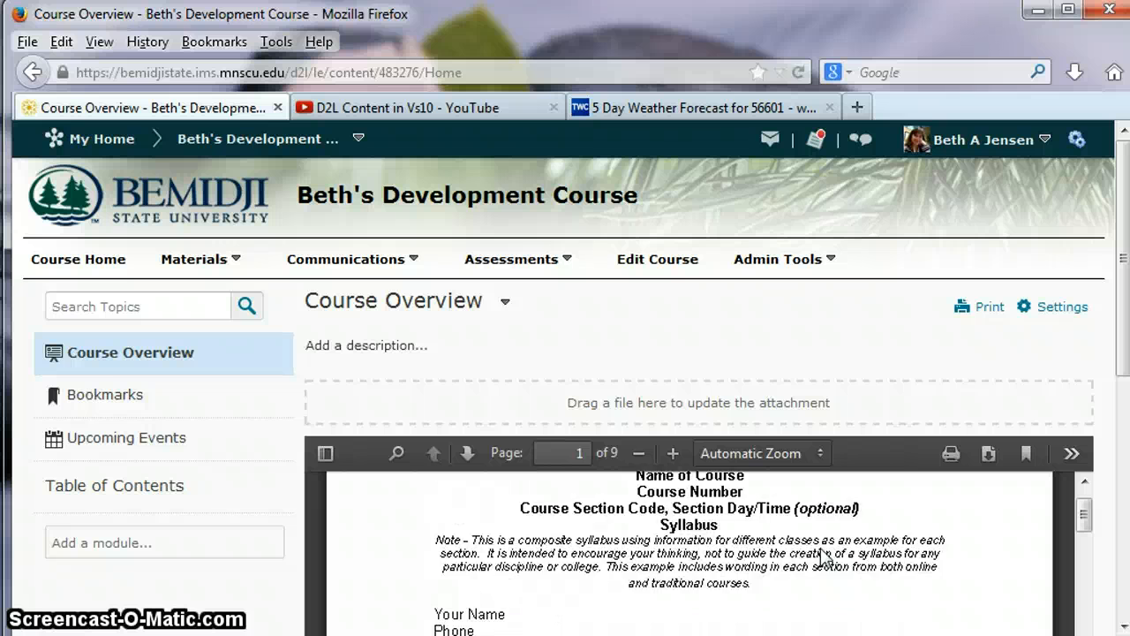
pyautogui.scroll(1, 823, 557)
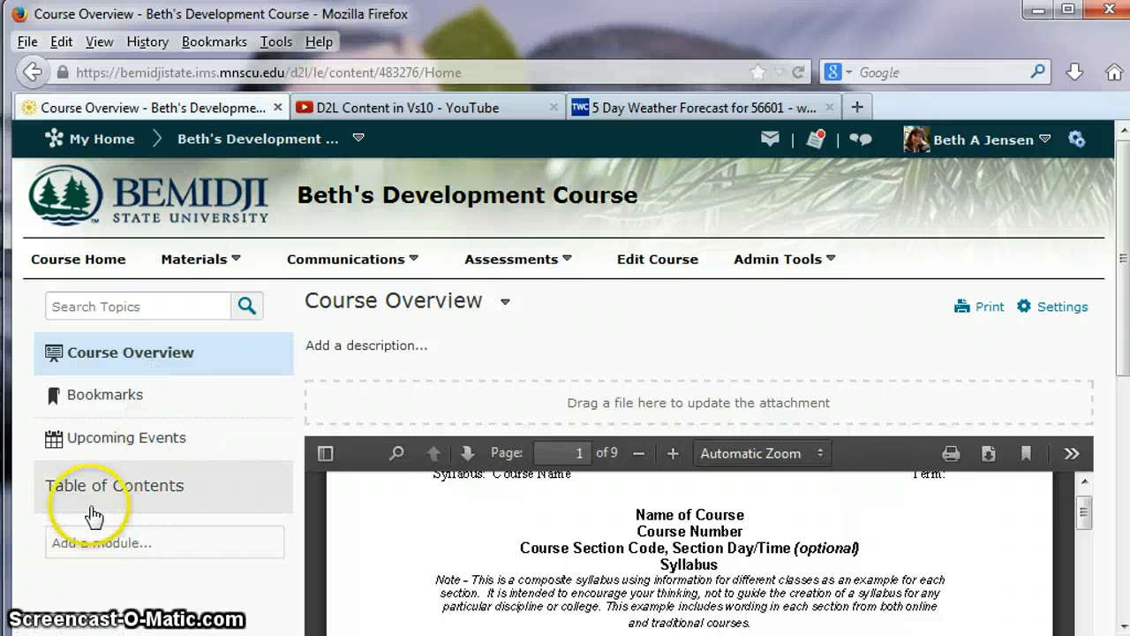
# - Add a module named Getting Started to the table of contents and open it
pyautogui.click(135, 493)
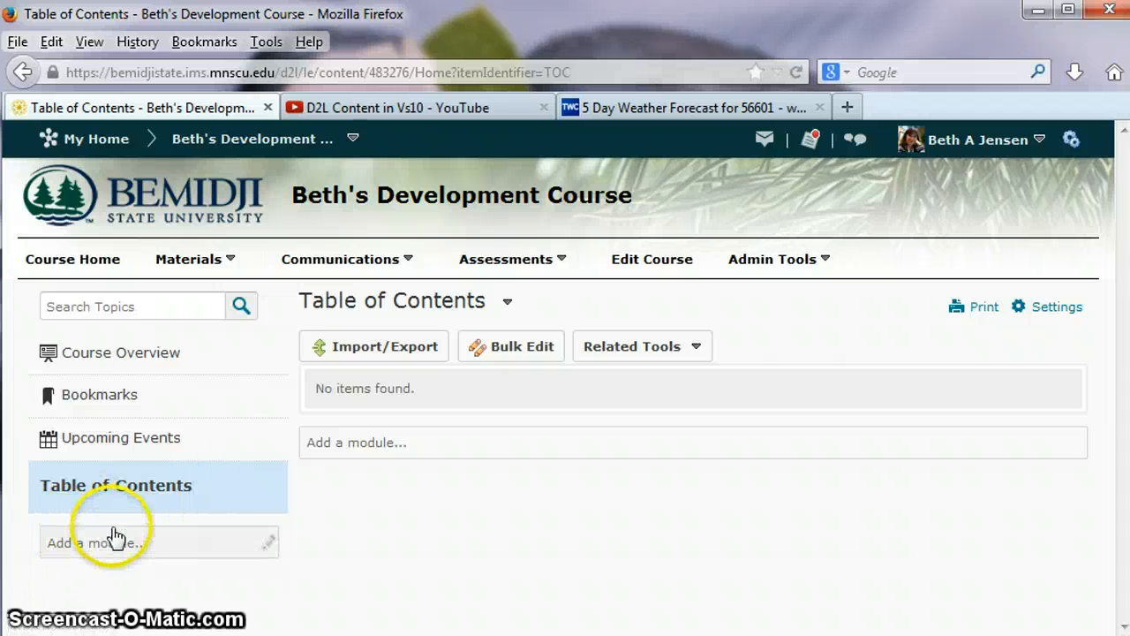
pyautogui.click(74, 556)
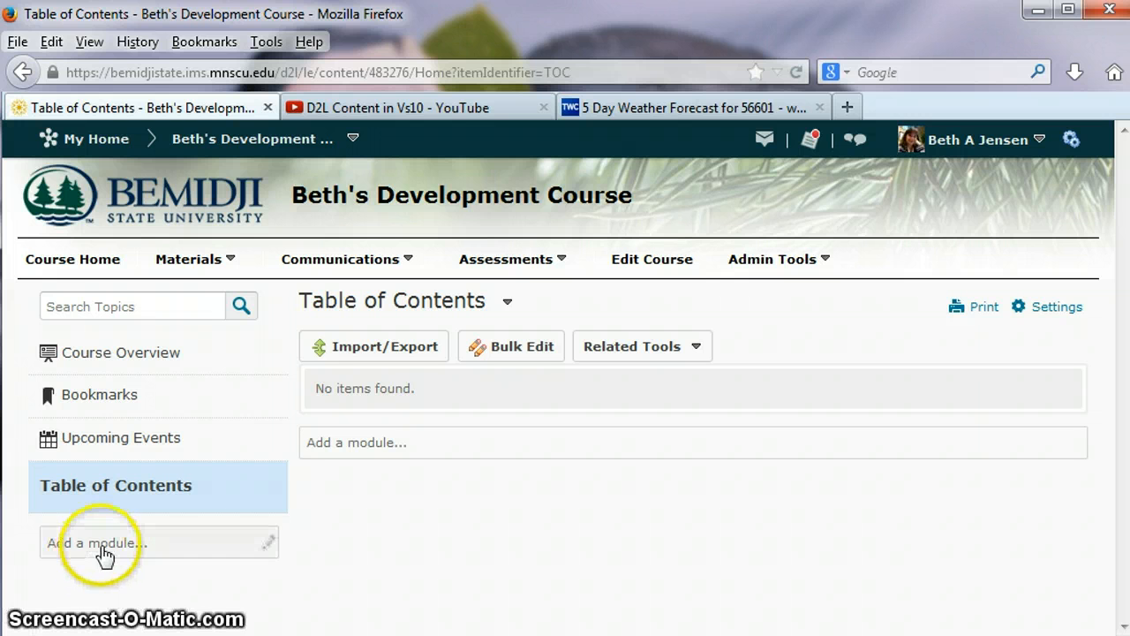
pyautogui.click(97, 553)
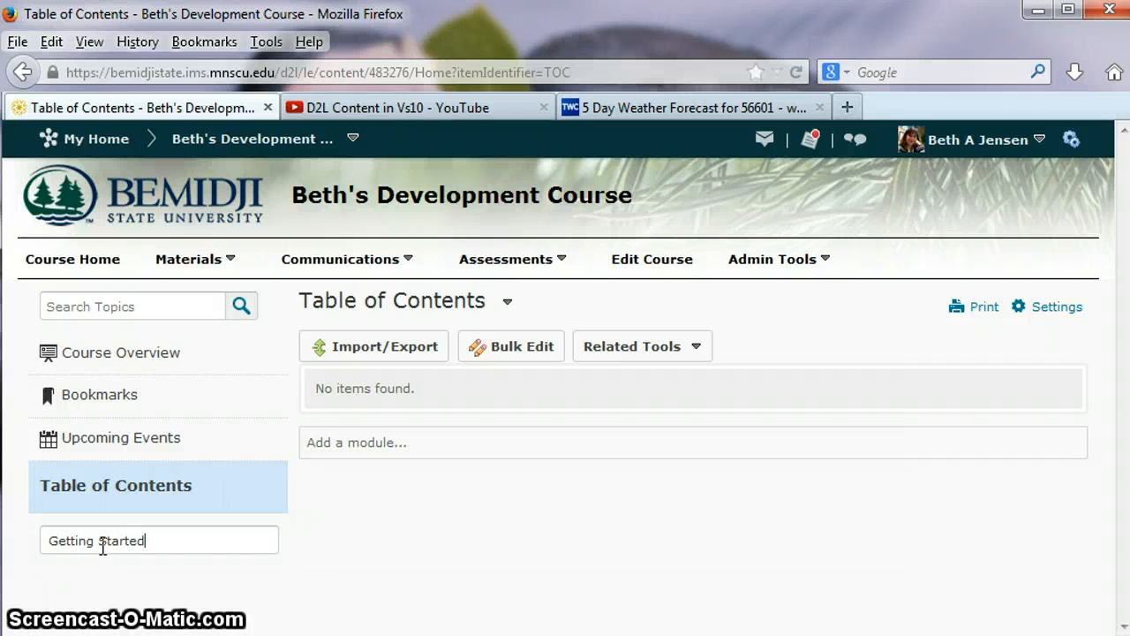
pyautogui.press('Return')
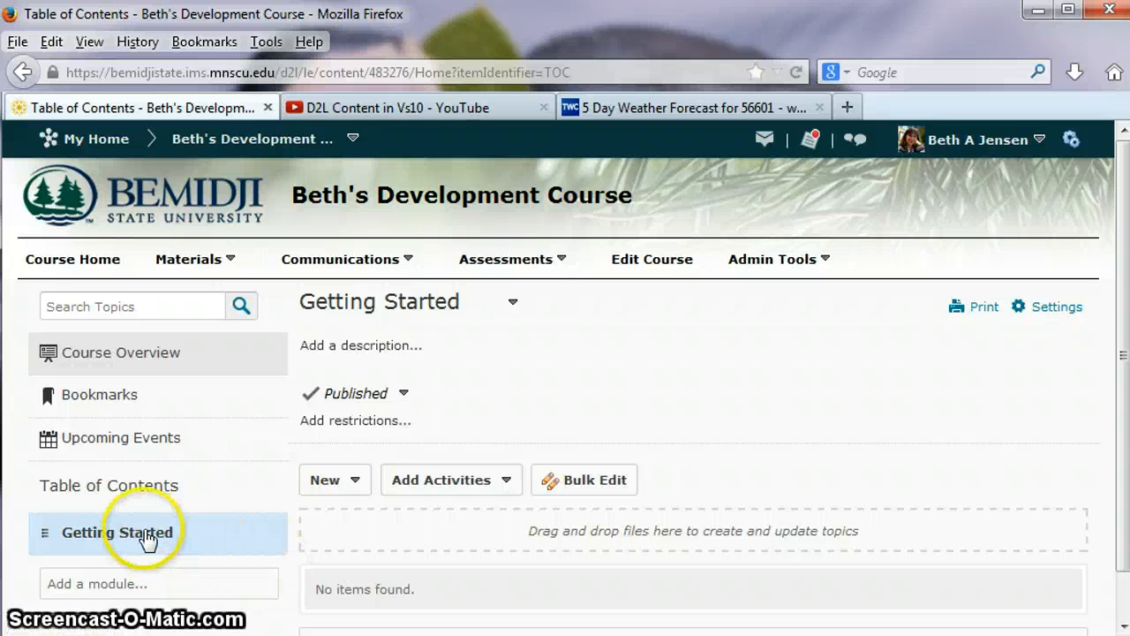
pyautogui.click(119, 486)
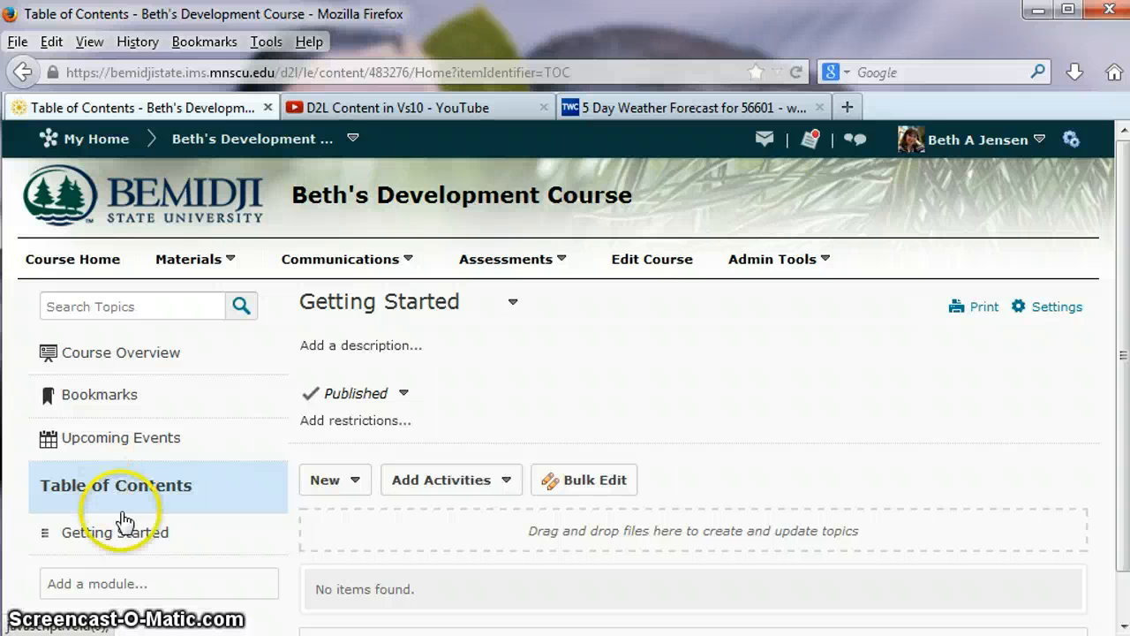
pyautogui.click(142, 540)
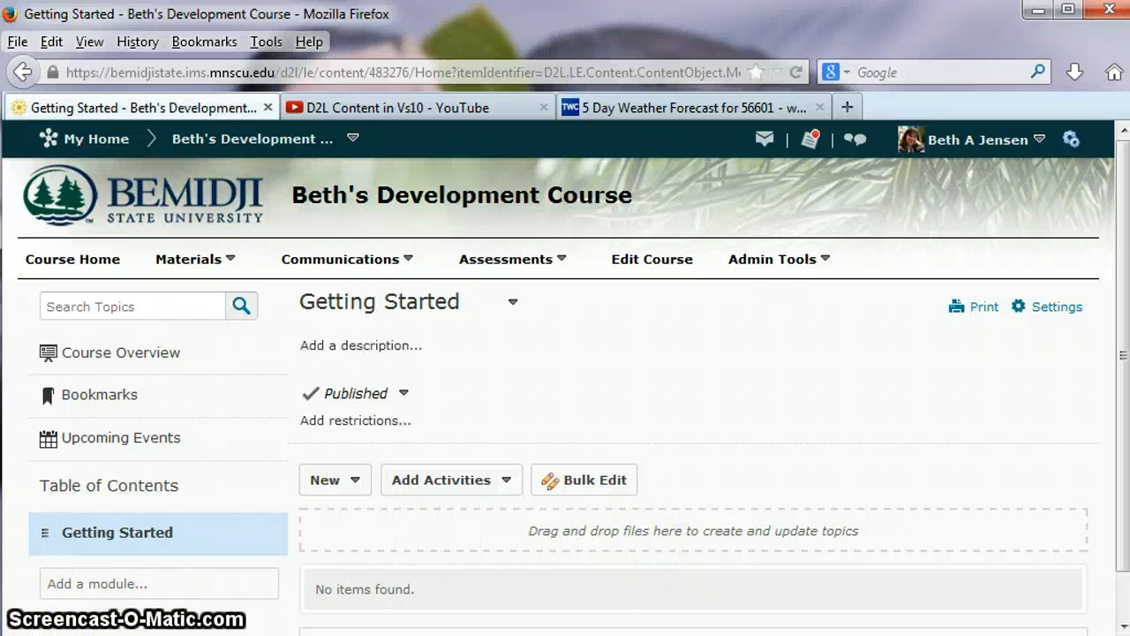
# - Place the D2L folder beside the browser and add sylabussample.pdf as a topic in the Getting Started module
pyautogui.moveTo(2, 5); pyautogui.dragTo(344, 7)
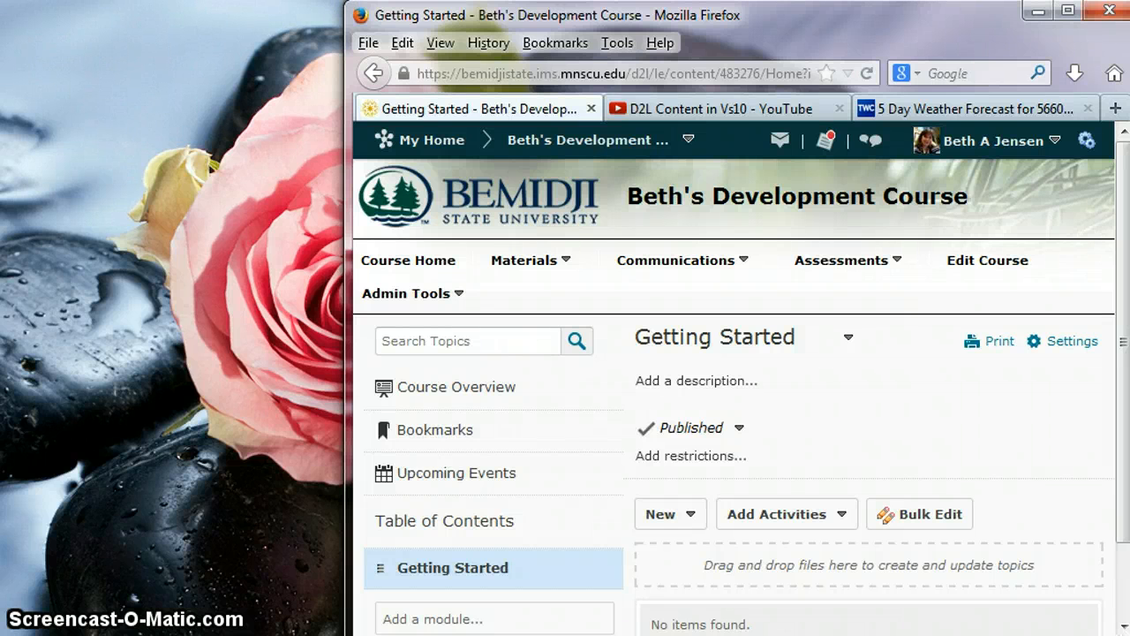
pyautogui.moveTo(2, 36); pyautogui.dragTo(261, 22)
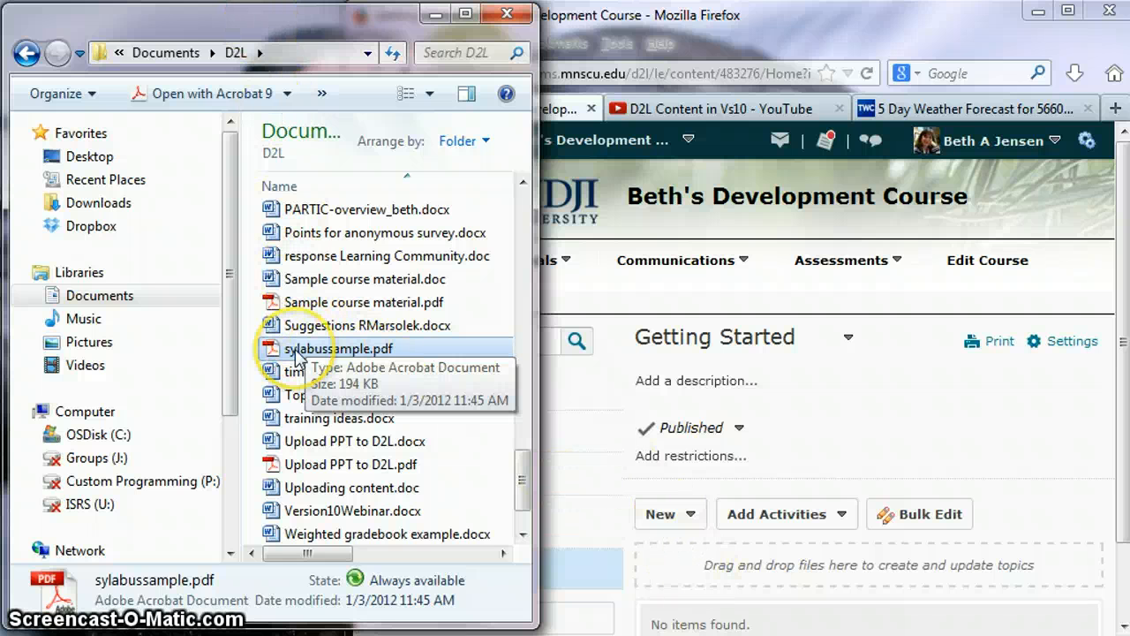
pyautogui.moveTo(298, 355); pyautogui.dragTo(710, 566)
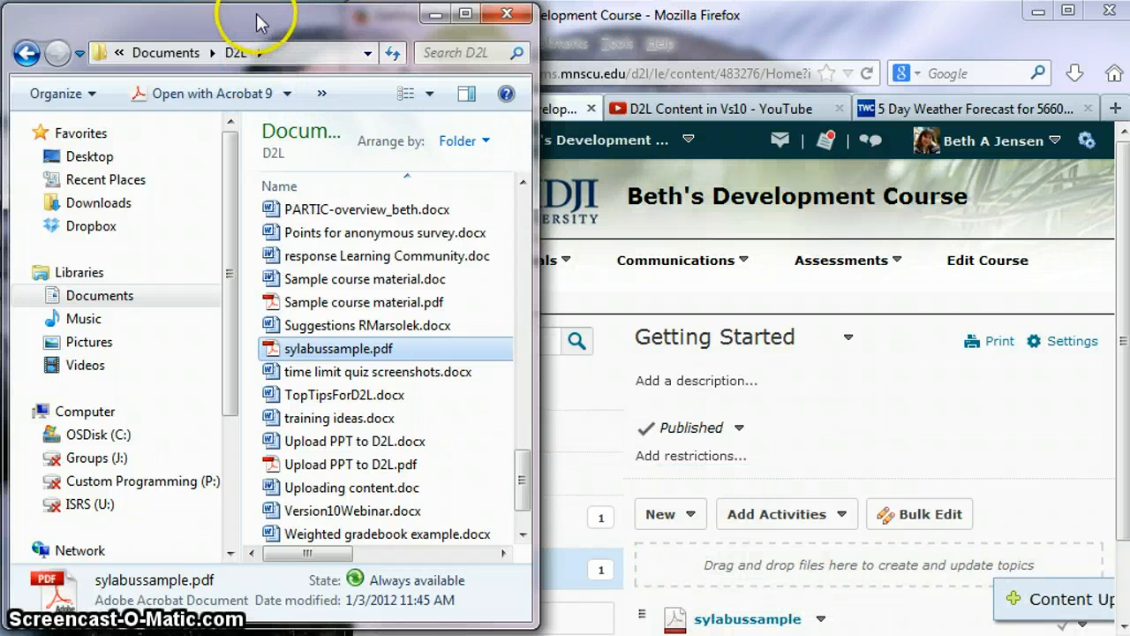
# - Move the folder window aside and widen the browser to view the topics in the Getting Started module
pyautogui.moveTo(257, 15); pyautogui.dragTo(0, 34)
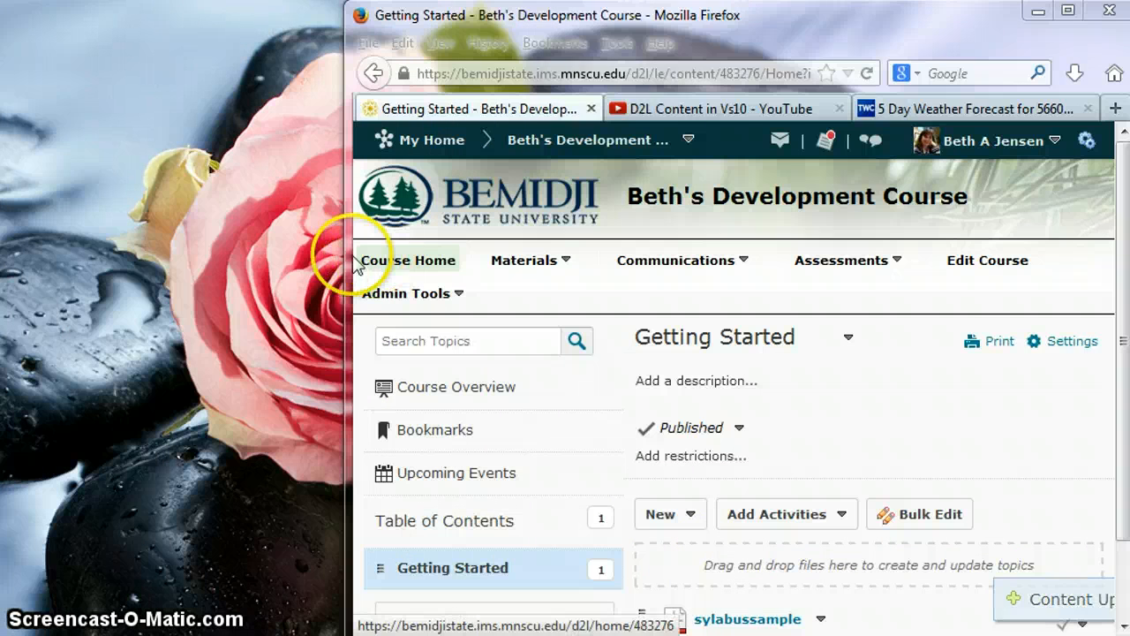
pyautogui.moveTo(348, 256); pyautogui.dragTo(5, 245)
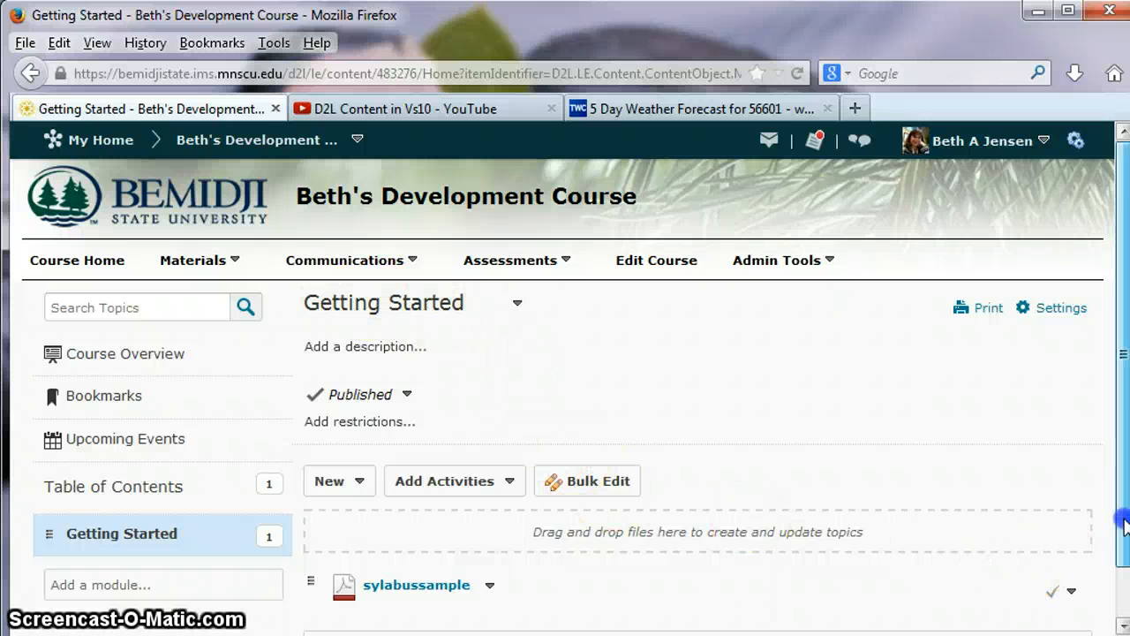
pyautogui.scroll(-1, 1123, 525)
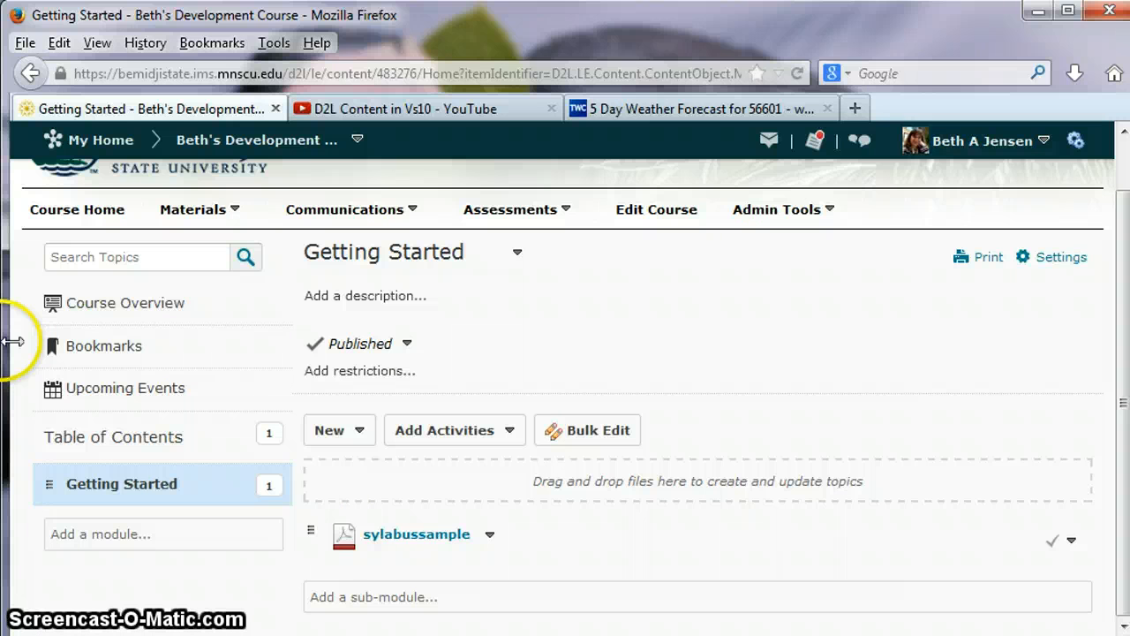
# - Place the D2L folder beside the browser and add Calendar2.docx, Course expectations.docx and Course Schedule.docx as topics in the Getting Started module
pyautogui.moveTo(24, 343); pyautogui.dragTo(373, 370)
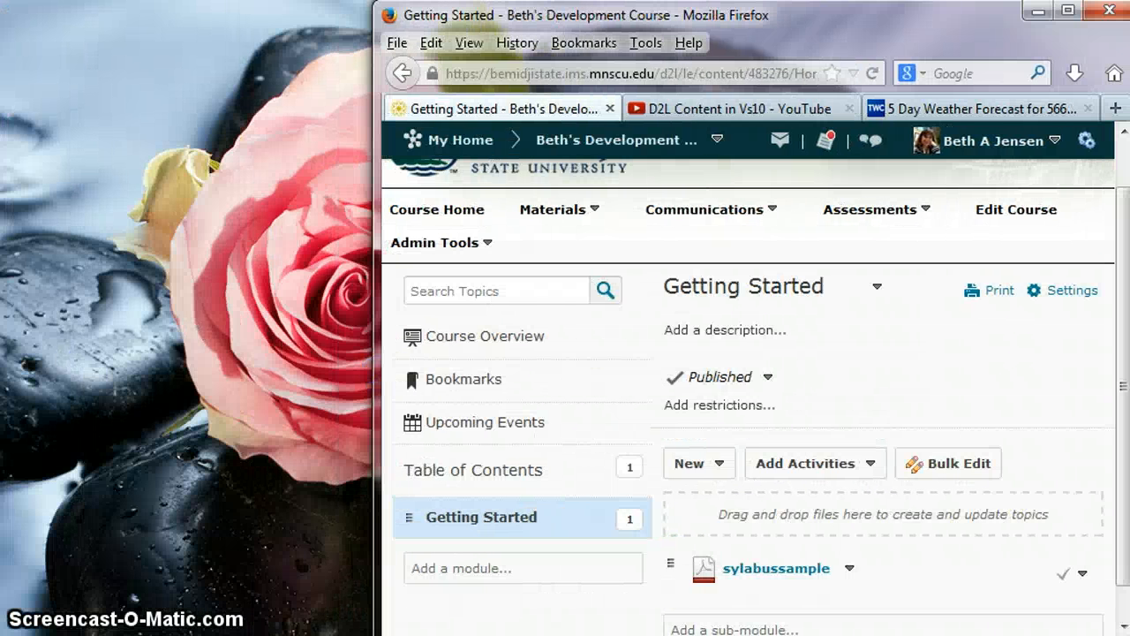
pyautogui.moveTo(0, 36); pyautogui.dragTo(24, 14)
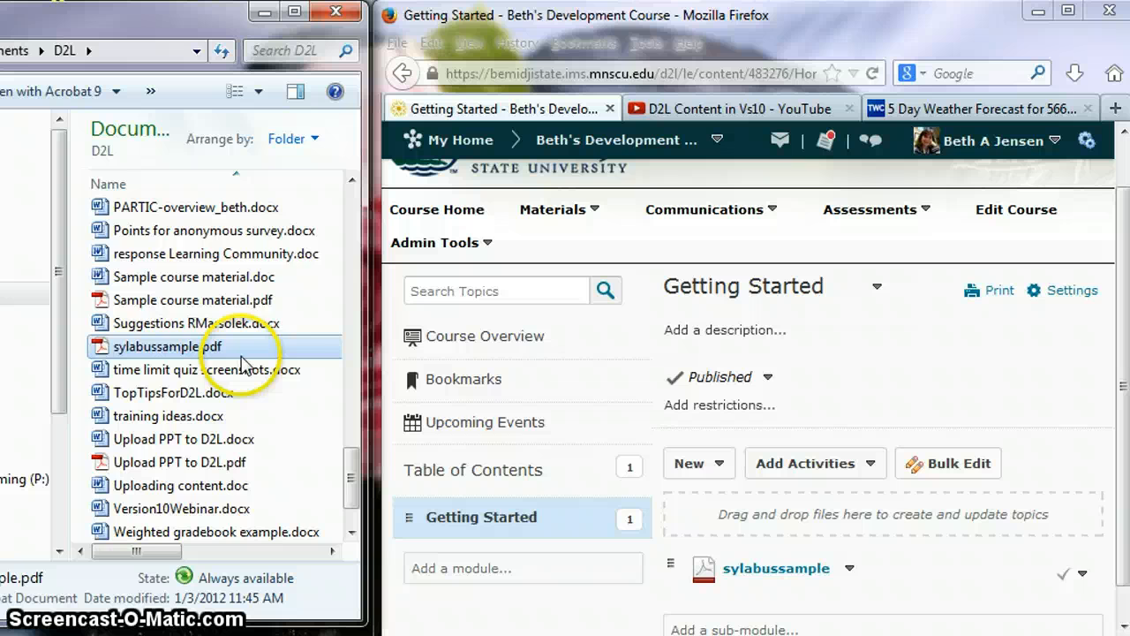
pyautogui.moveTo(350, 477); pyautogui.dragTo(353, 295)
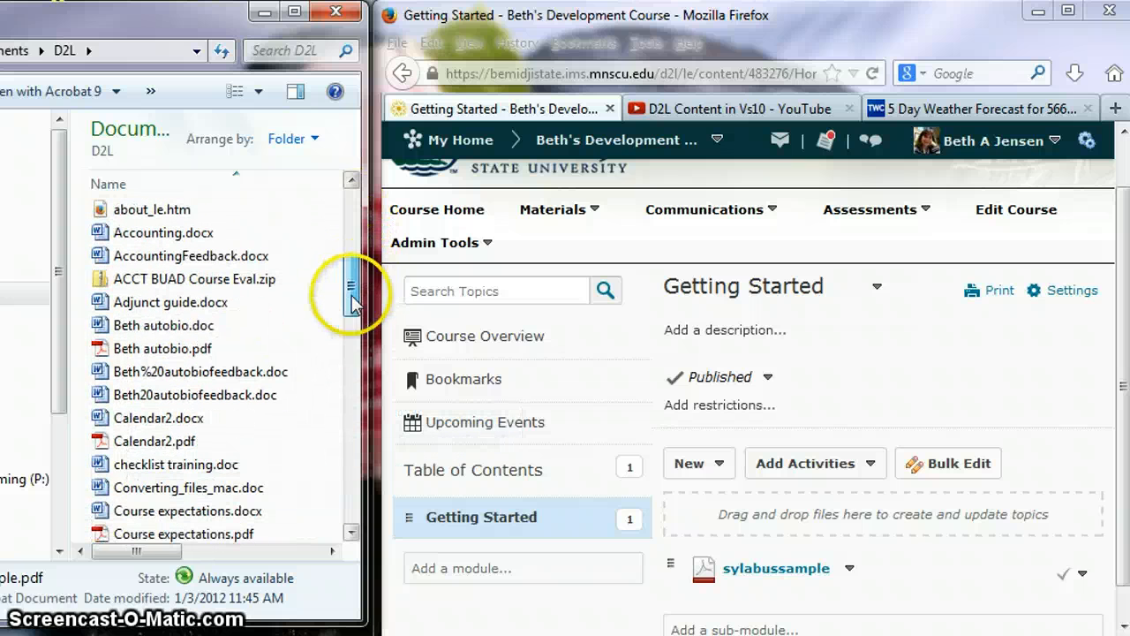
pyautogui.click(193, 422)
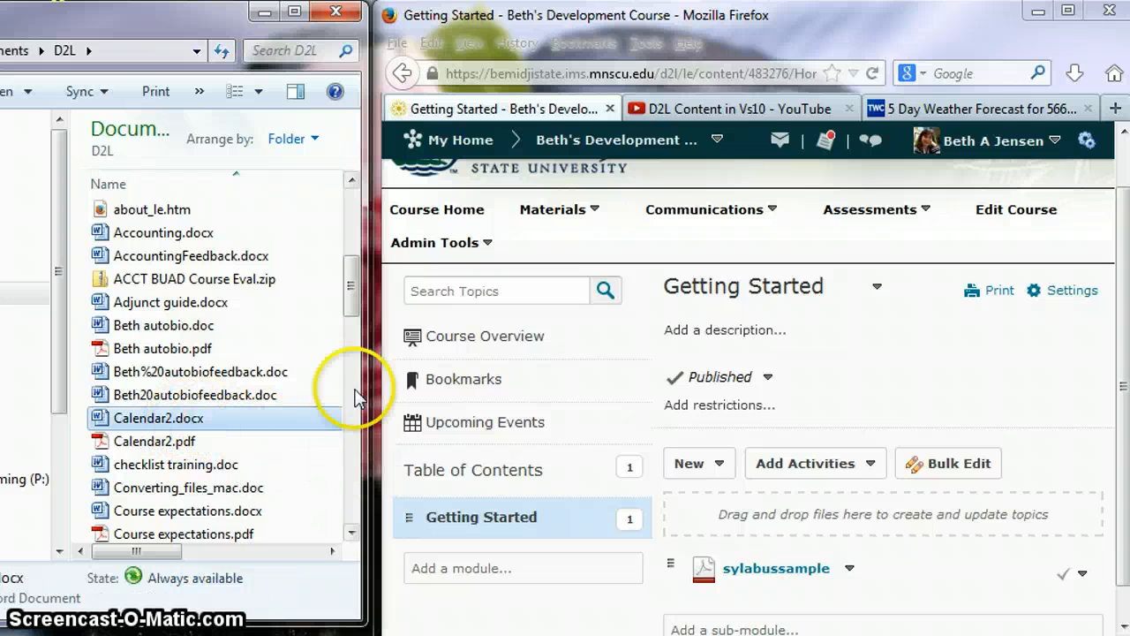
pyautogui.moveTo(346, 301); pyautogui.dragTo(354, 326)
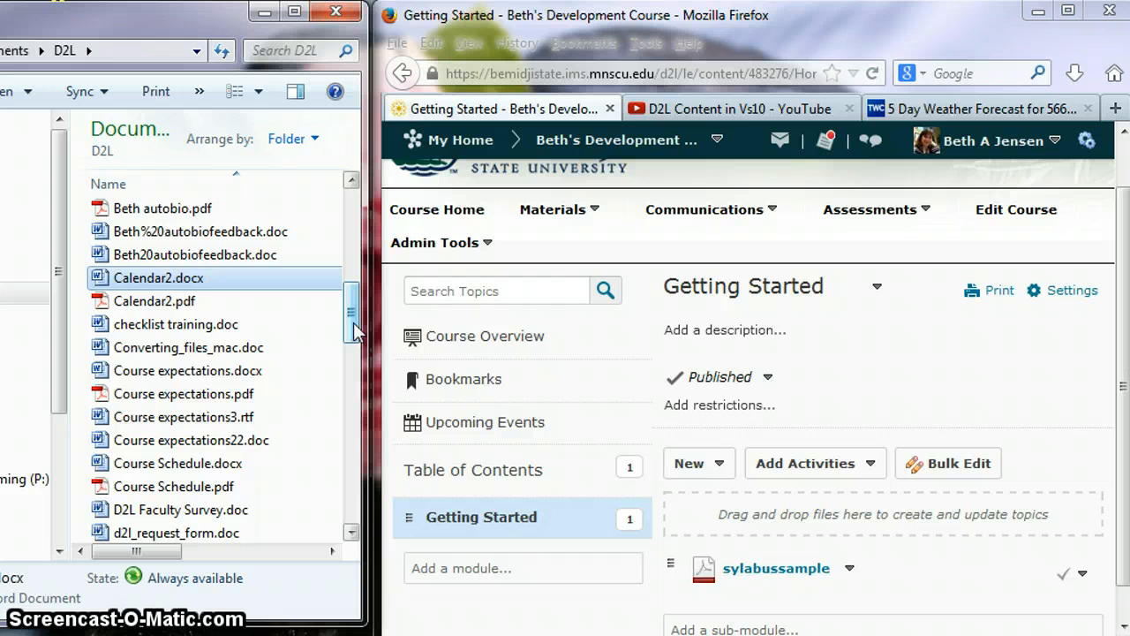
pyautogui.keyDown('ctrl'); pyautogui.click(179, 374); pyautogui.keyUp('ctrl')
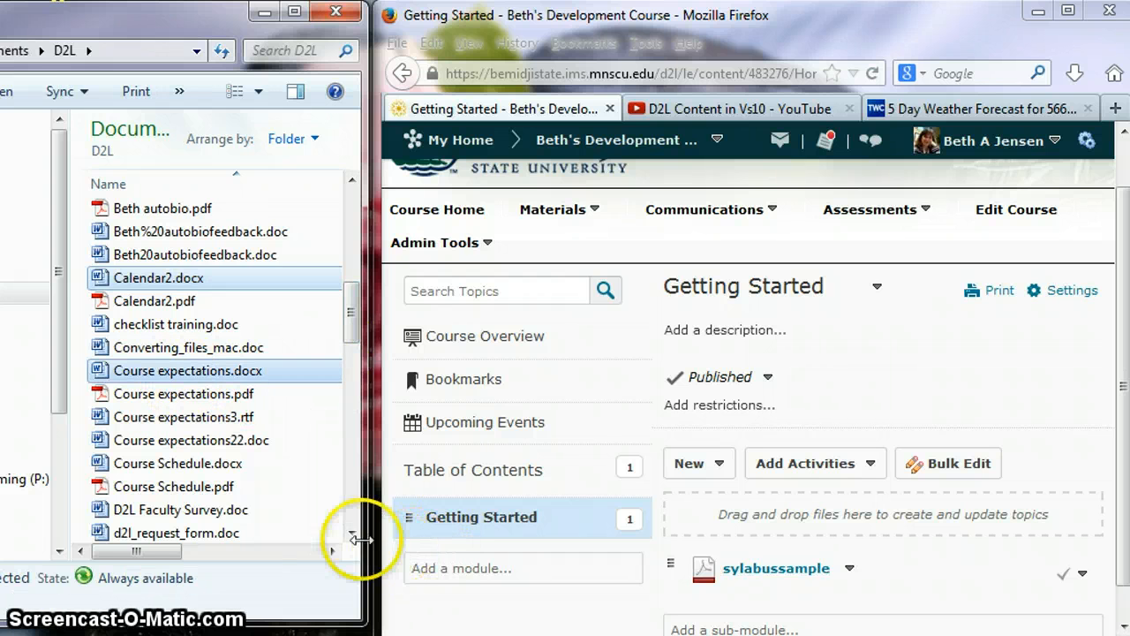
pyautogui.keyDown('ctrl'); pyautogui.click(185, 467); pyautogui.keyUp('ctrl')
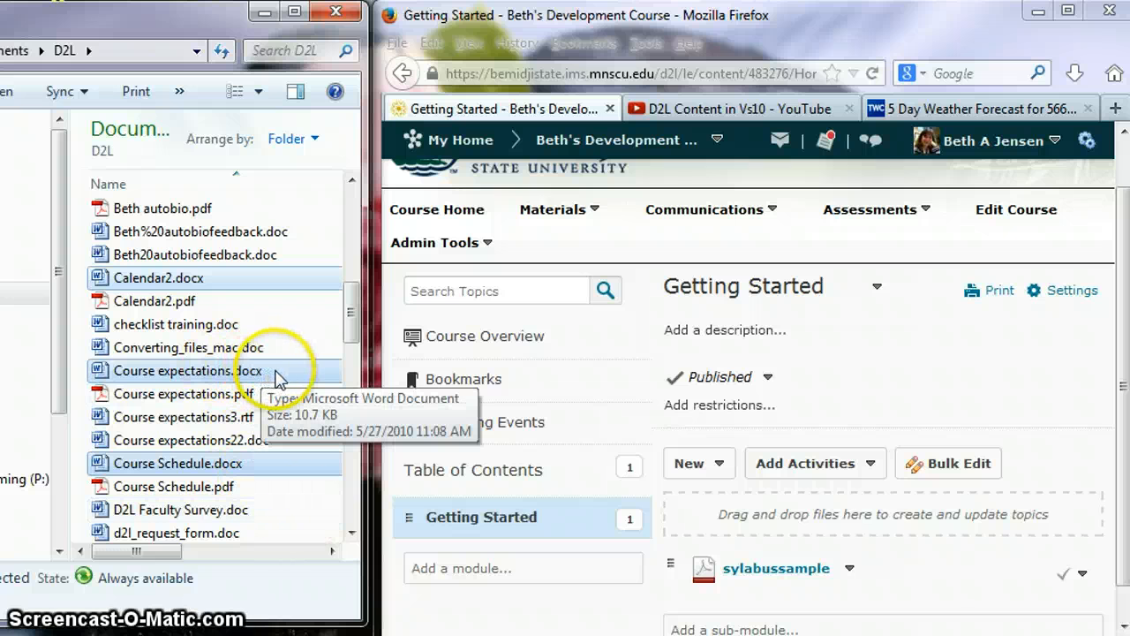
pyautogui.moveTo(276, 378); pyautogui.dragTo(729, 526)
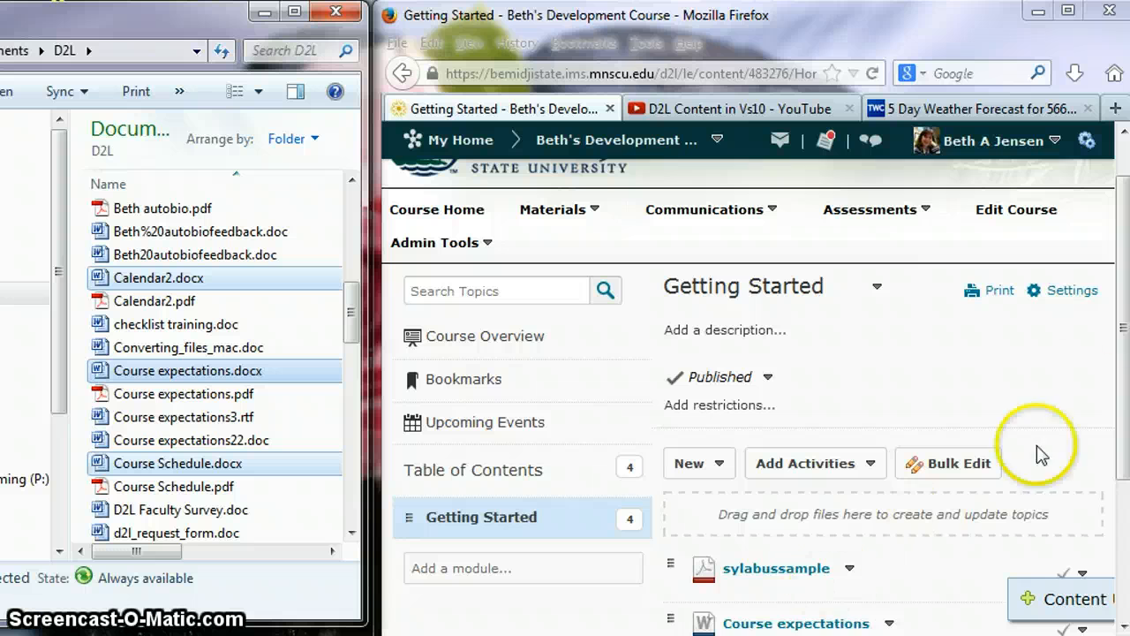
pyautogui.moveTo(1119, 369); pyautogui.dragTo(1118, 519)
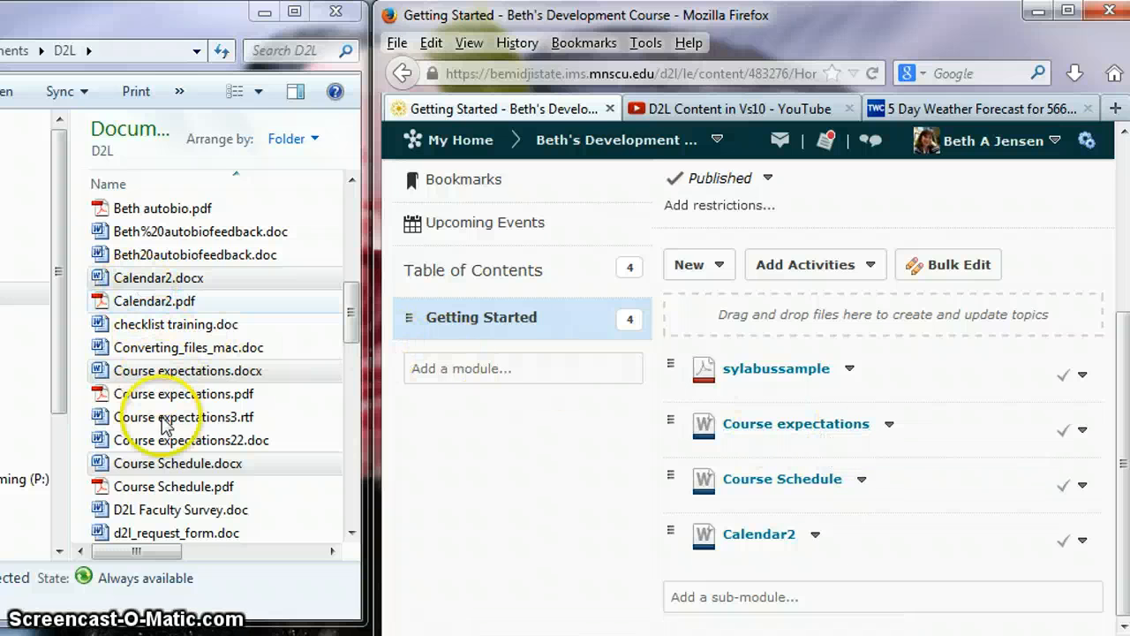
# - Move the D2L folder window out of the way and widen the browser window again
pyautogui.click(166, 465)
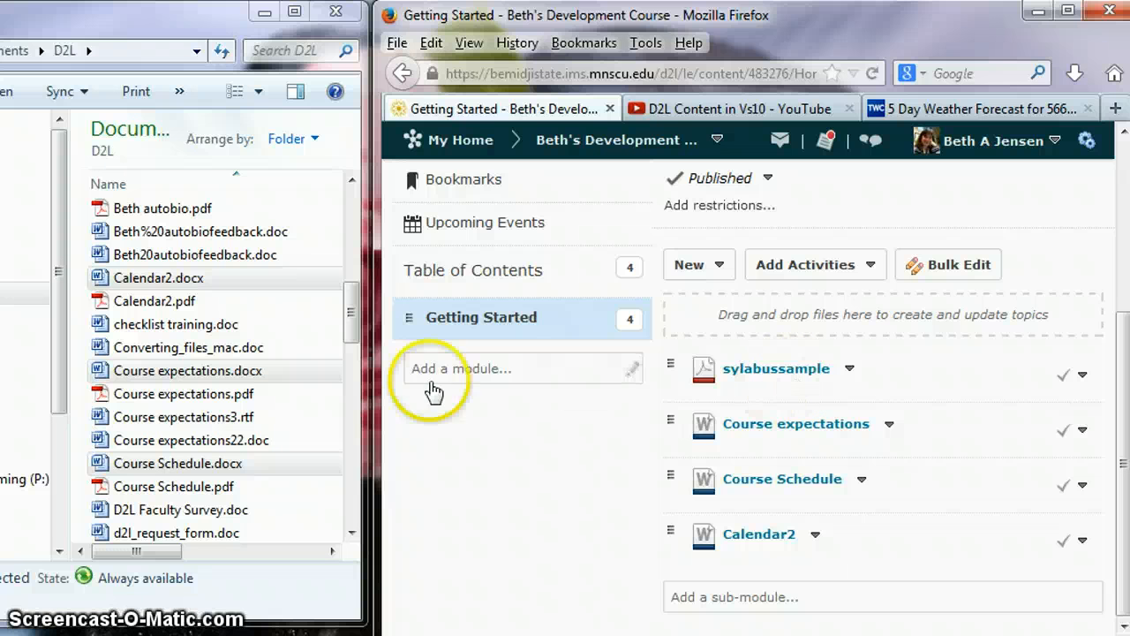
pyautogui.moveTo(212, 26); pyautogui.dragTo(0, 27)
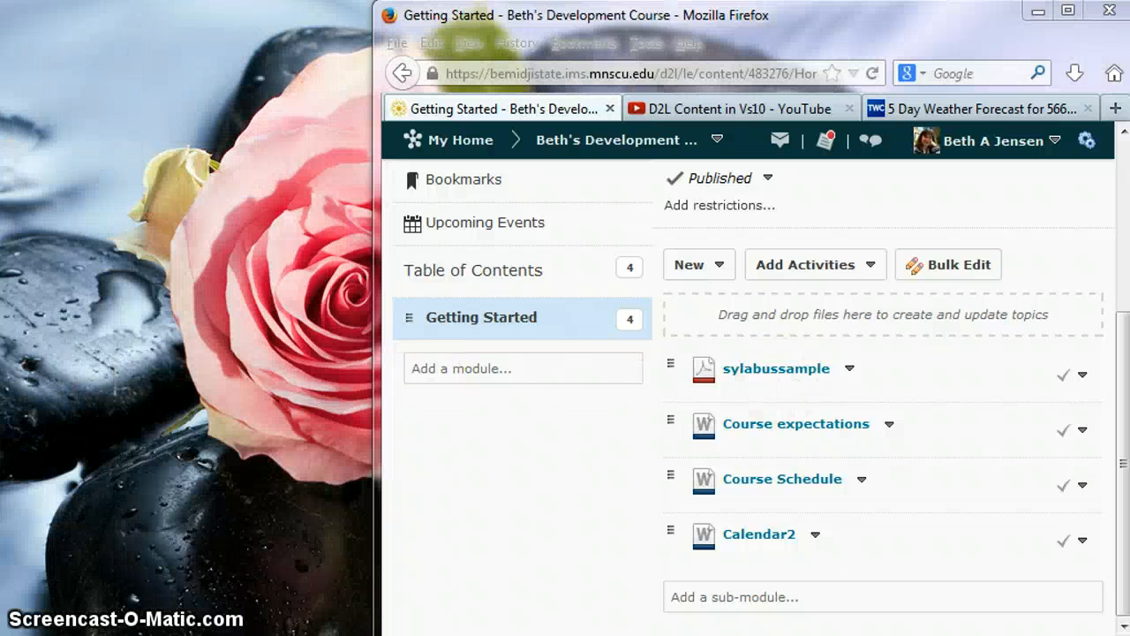
pyautogui.moveTo(371, 264); pyautogui.dragTo(3, 264)
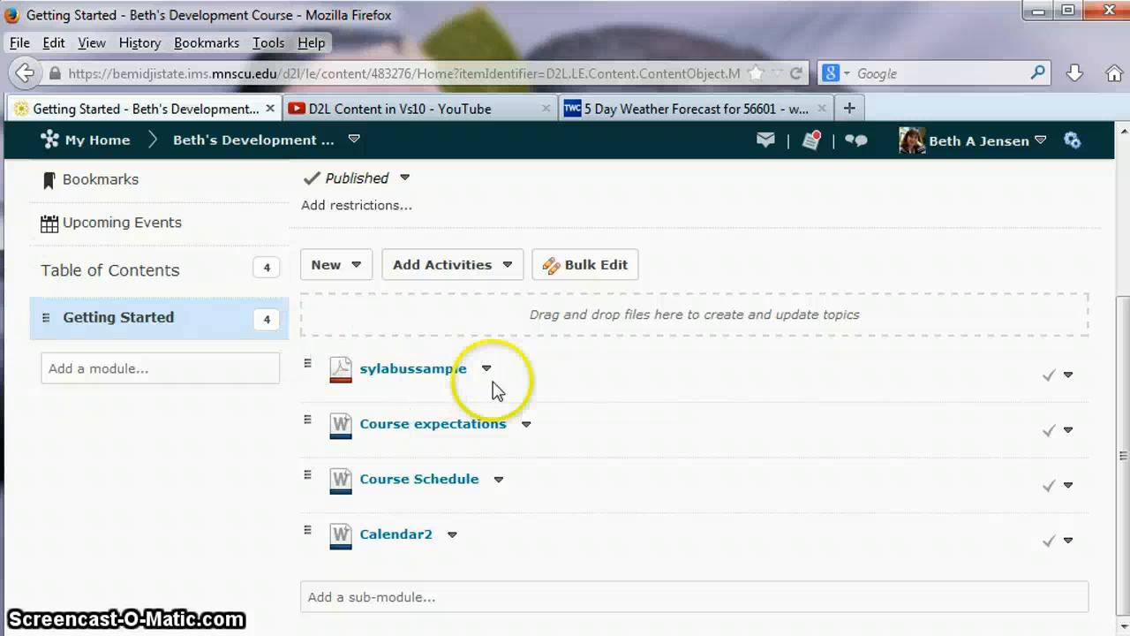
# - Edit the properties of the sylabussample topic and rename it to Syllabus Sample
pyautogui.click(486, 371)
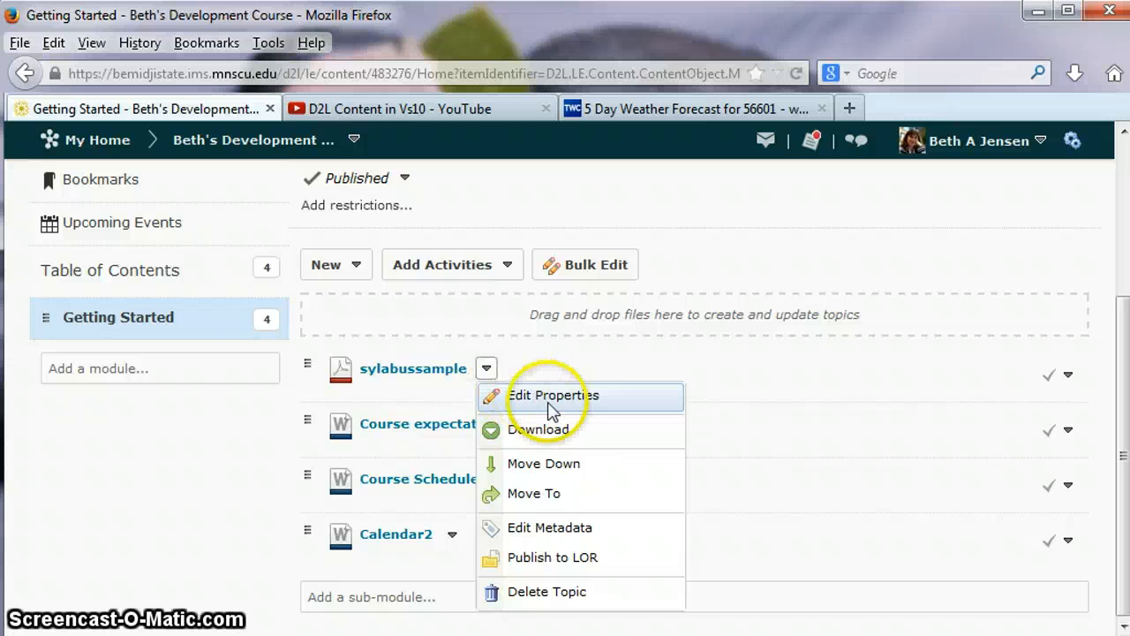
pyautogui.click(529, 404)
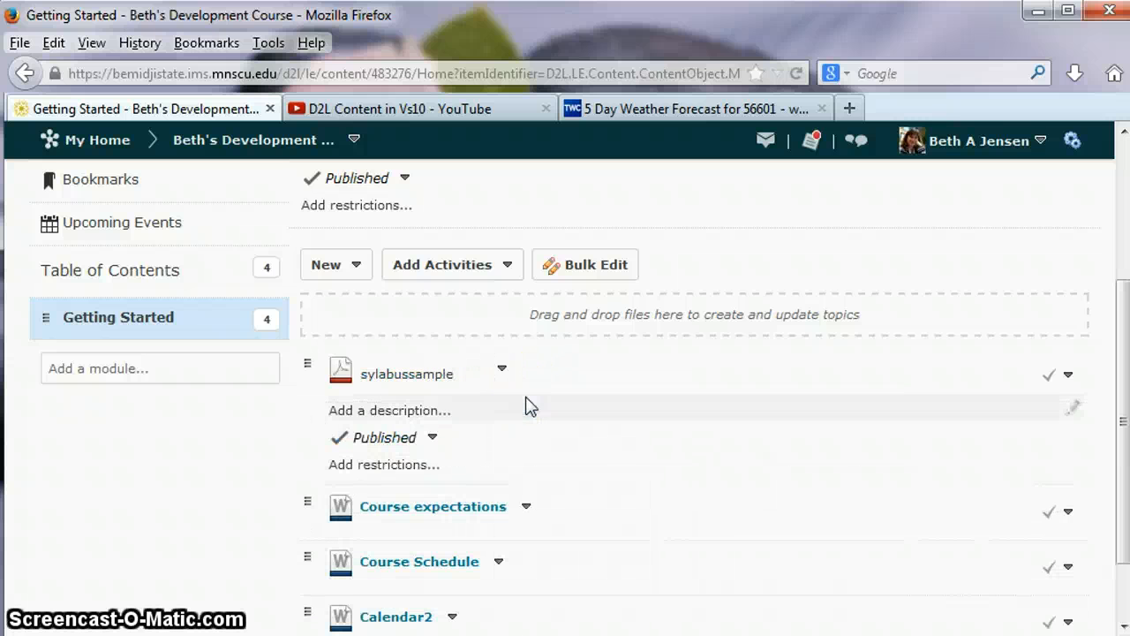
pyautogui.click(409, 374)
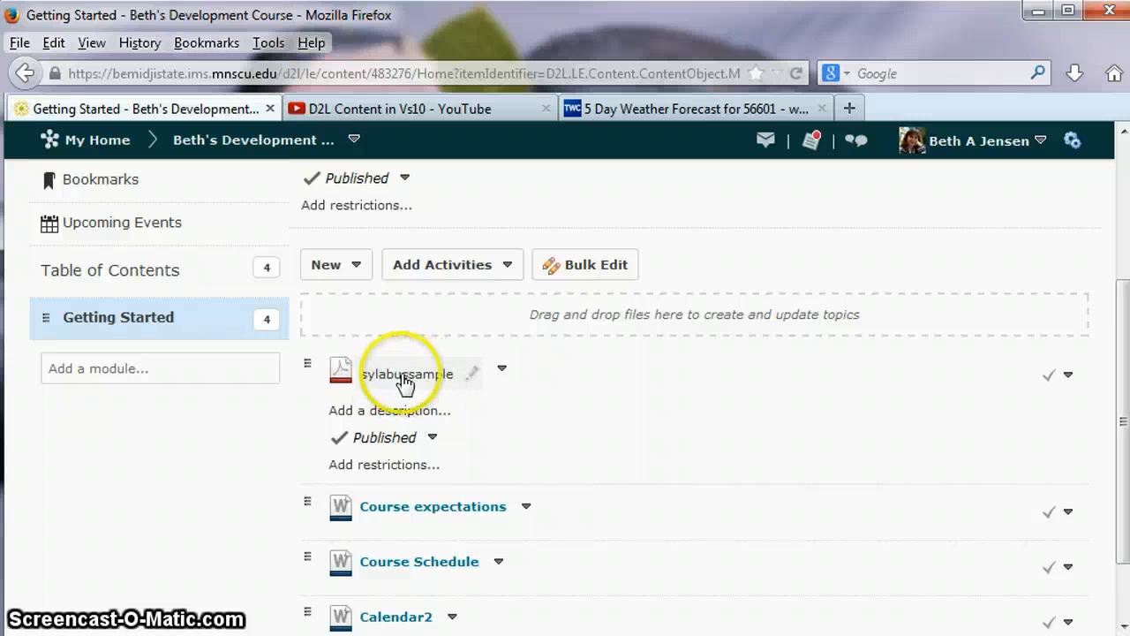
pyautogui.click(369, 372)
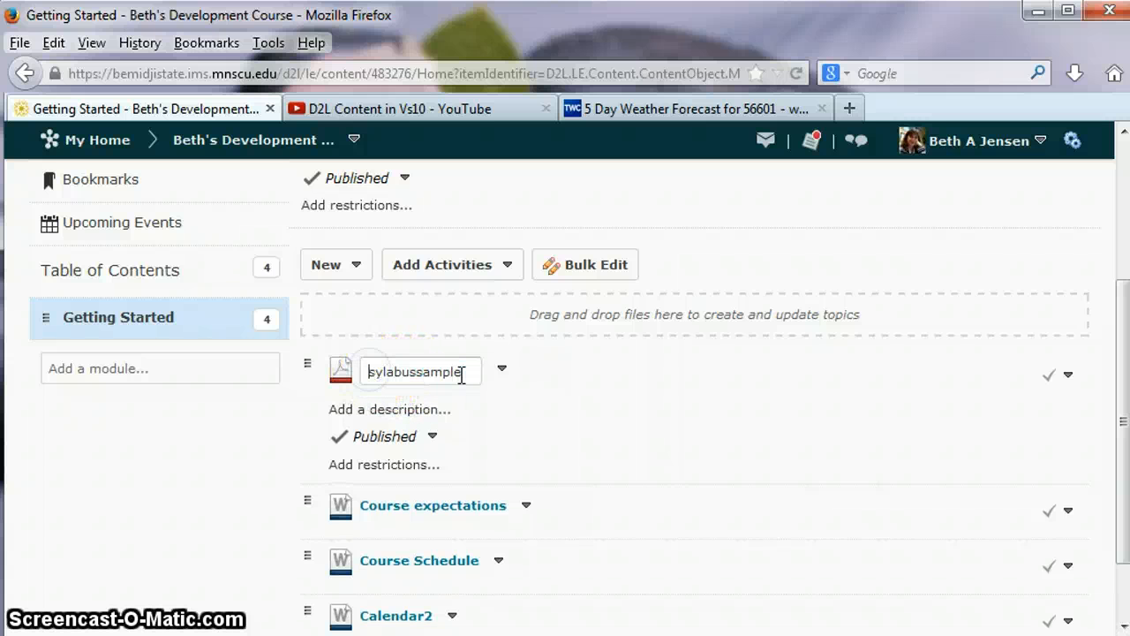
pyautogui.press('Delete')
pyautogui.write('Syl')
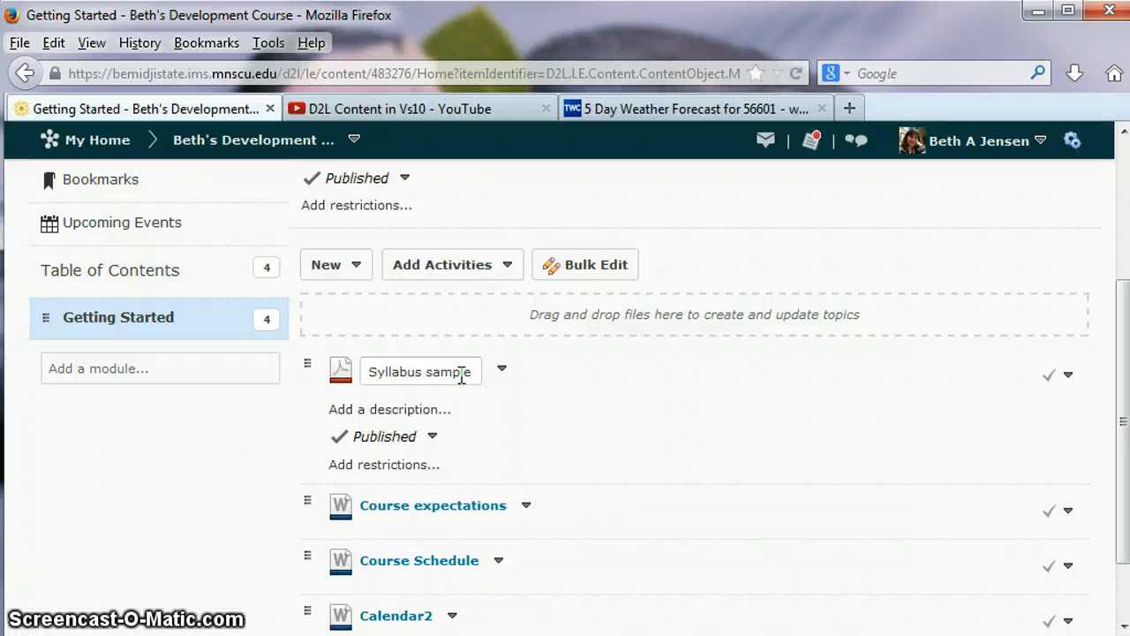
pyautogui.click(459, 372)
pyautogui.click(434, 371)
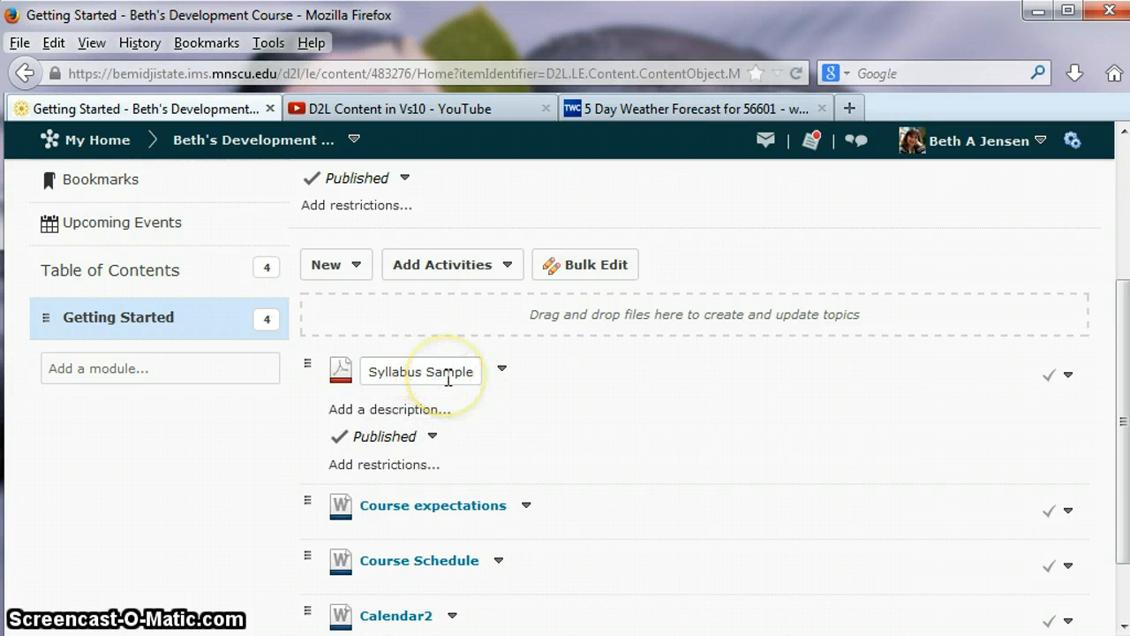
pyautogui.press('Return')
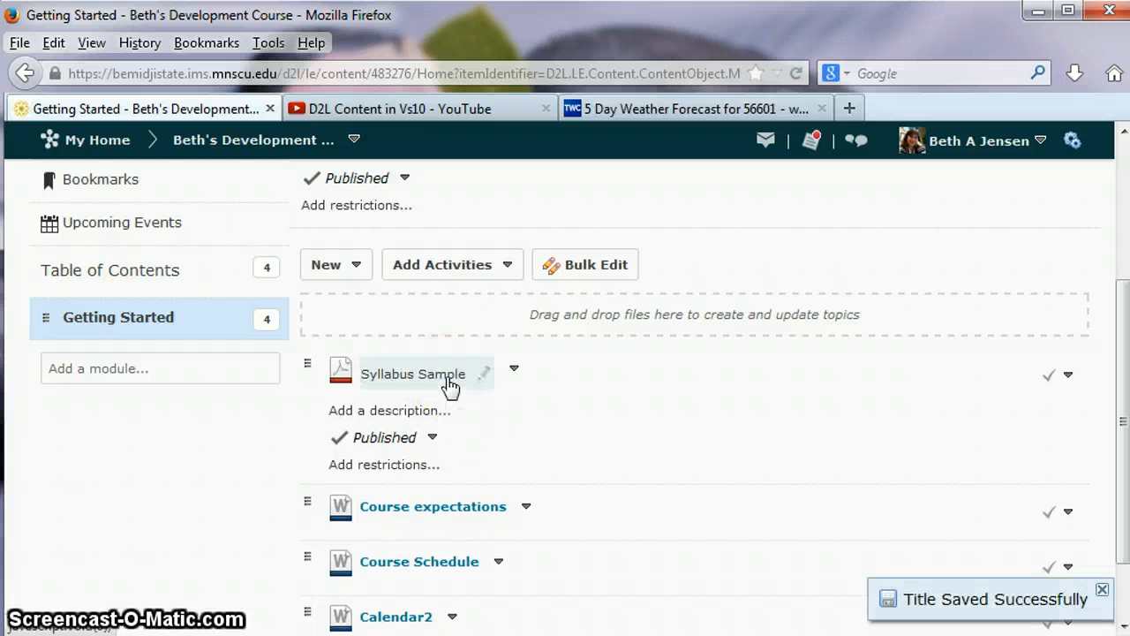
# - Open the file upload from the computer to create a new topic in the Getting Started module
pyautogui.scroll(-2, 517, 492)
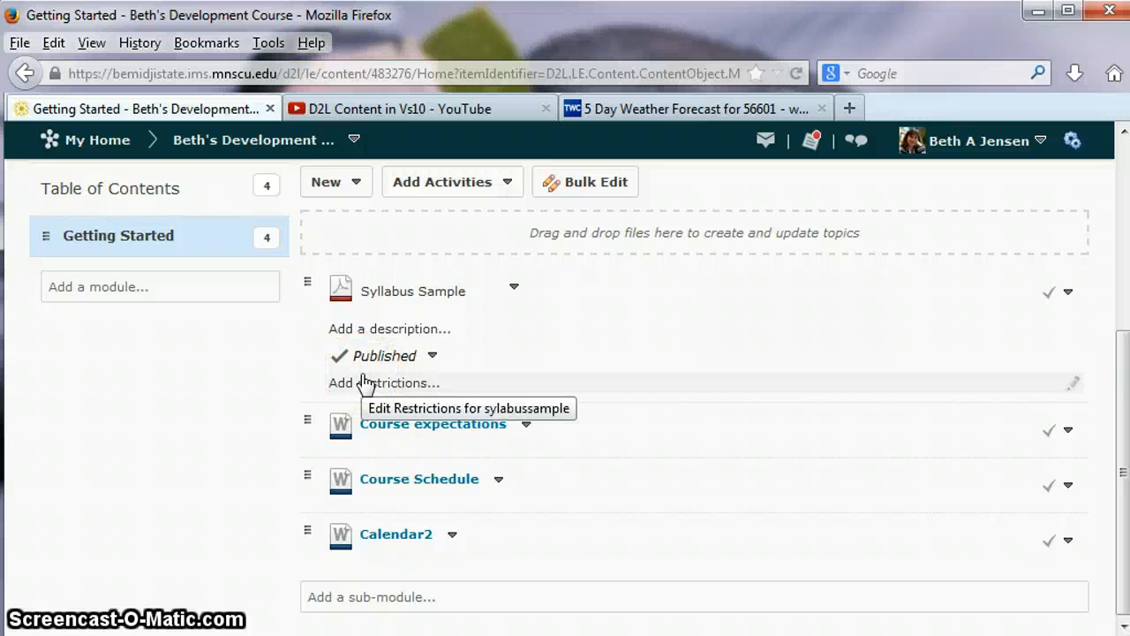
pyautogui.scroll(3, 191, 406)
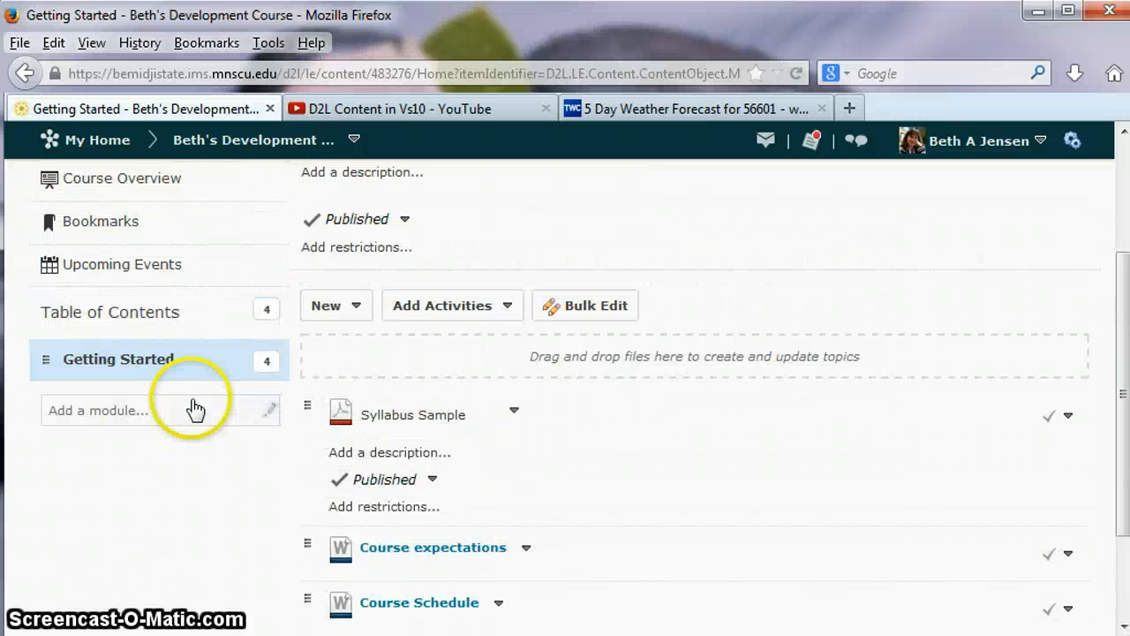
pyautogui.click(358, 320)
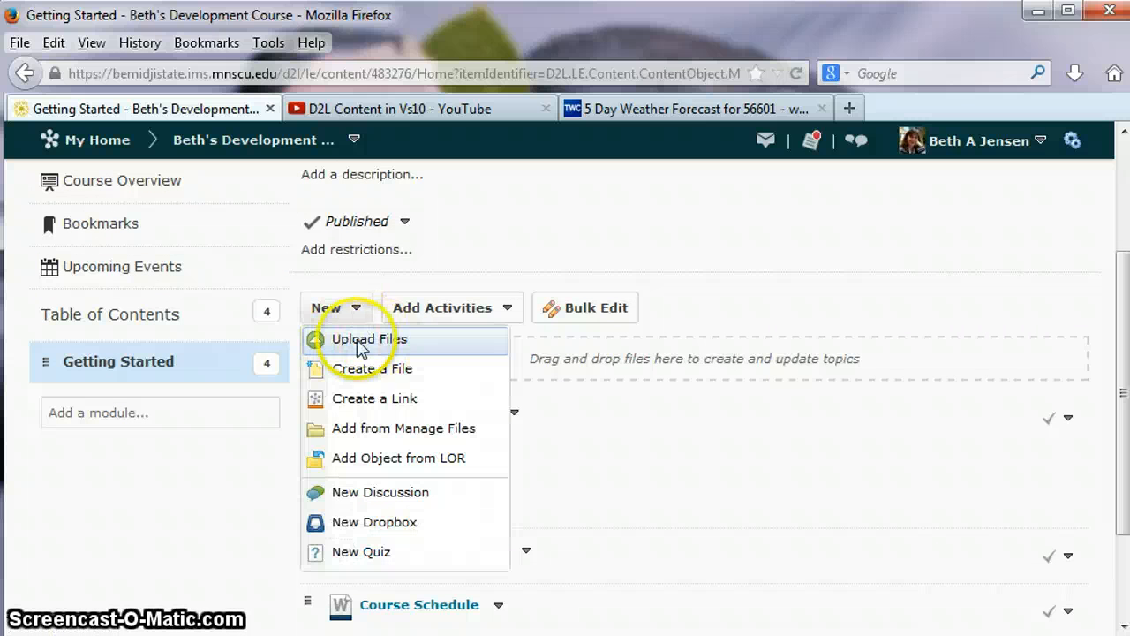
pyautogui.click(368, 348)
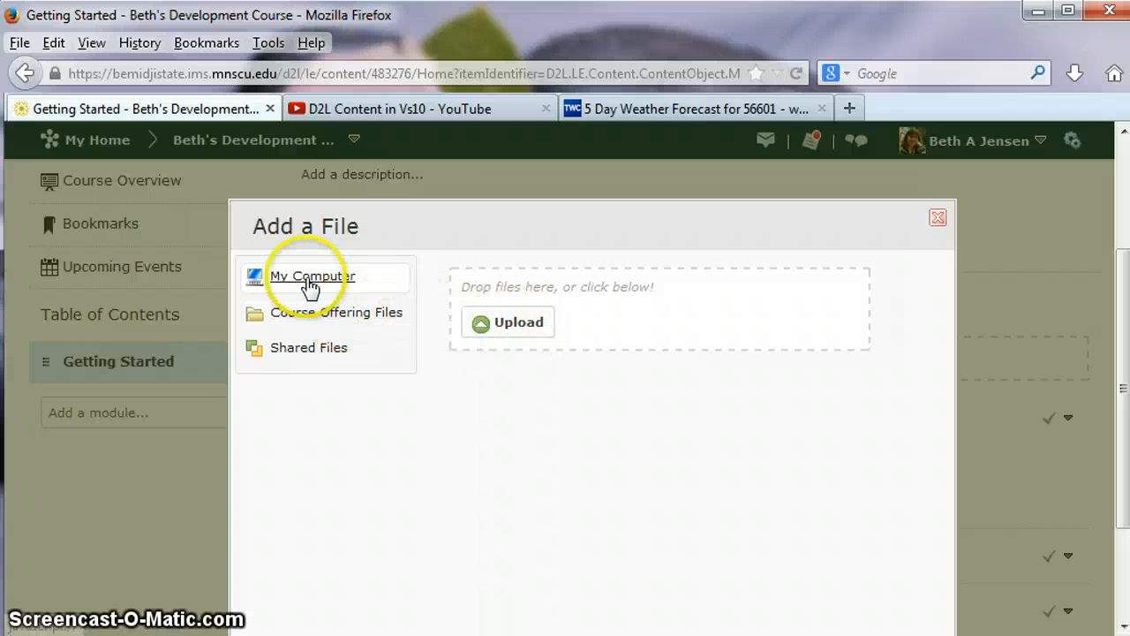
pyautogui.click(512, 327)
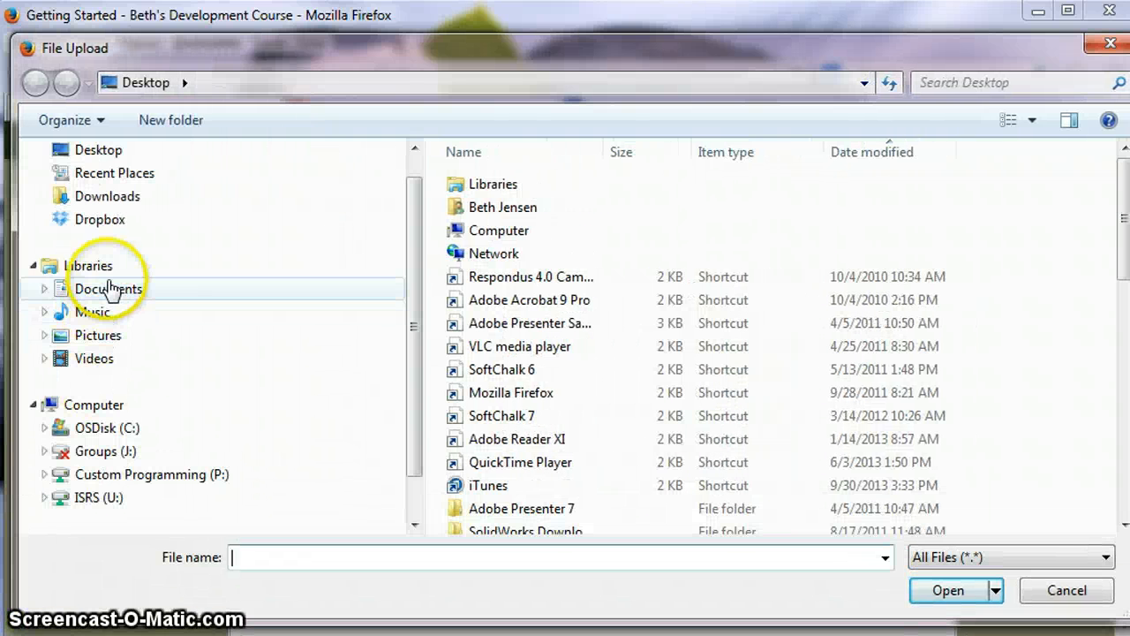
# - Choose ContentBasic.docx from the tutorials v10 folder inside Documents > D2L and add it as a topic in the module
pyautogui.click(113, 292)
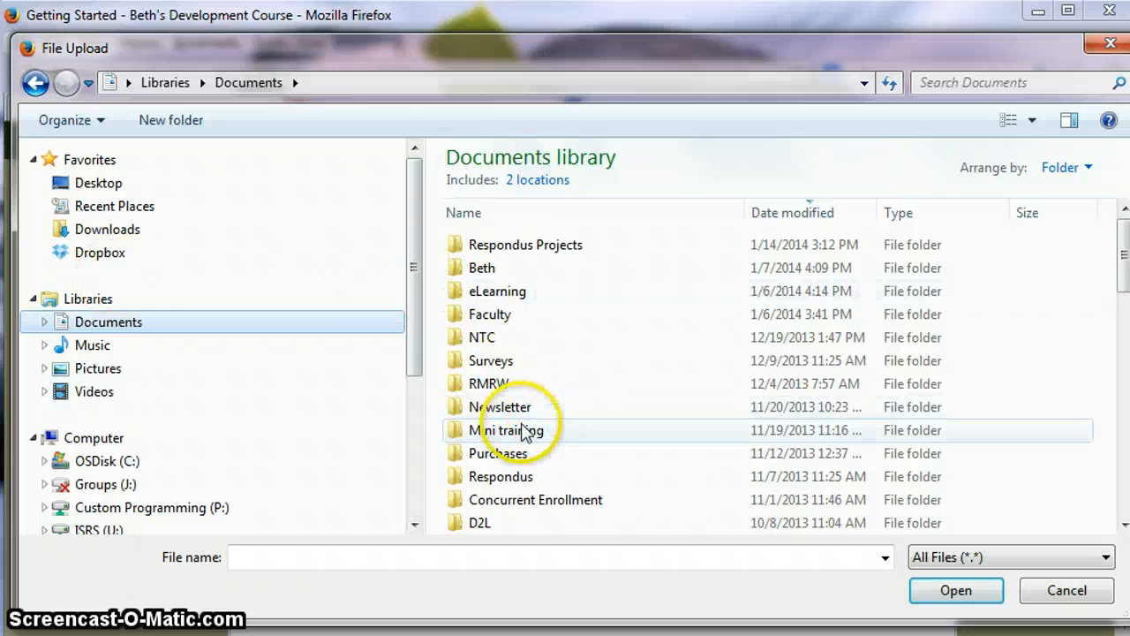
pyautogui.doubleClick(477, 523)
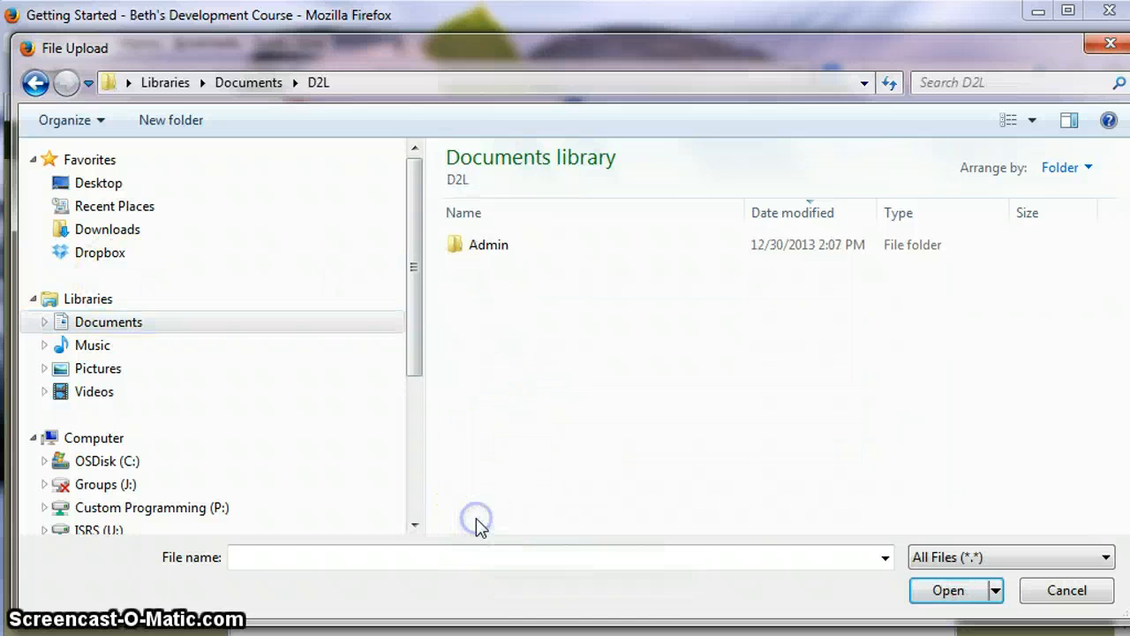
pyautogui.click(466, 250)
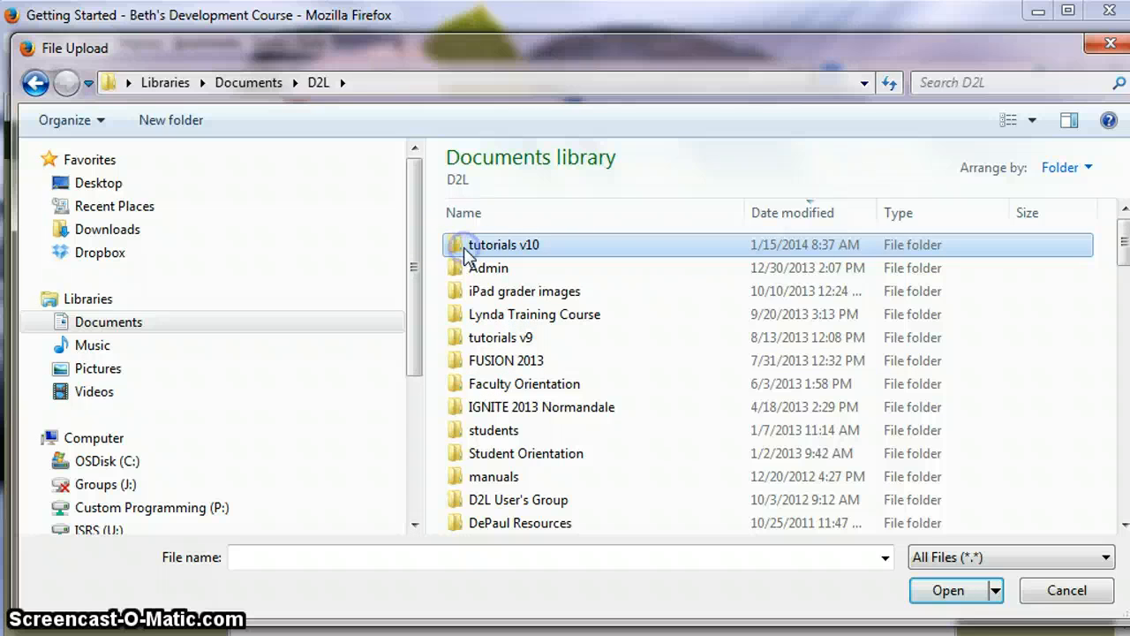
pyautogui.doubleClick(465, 250)
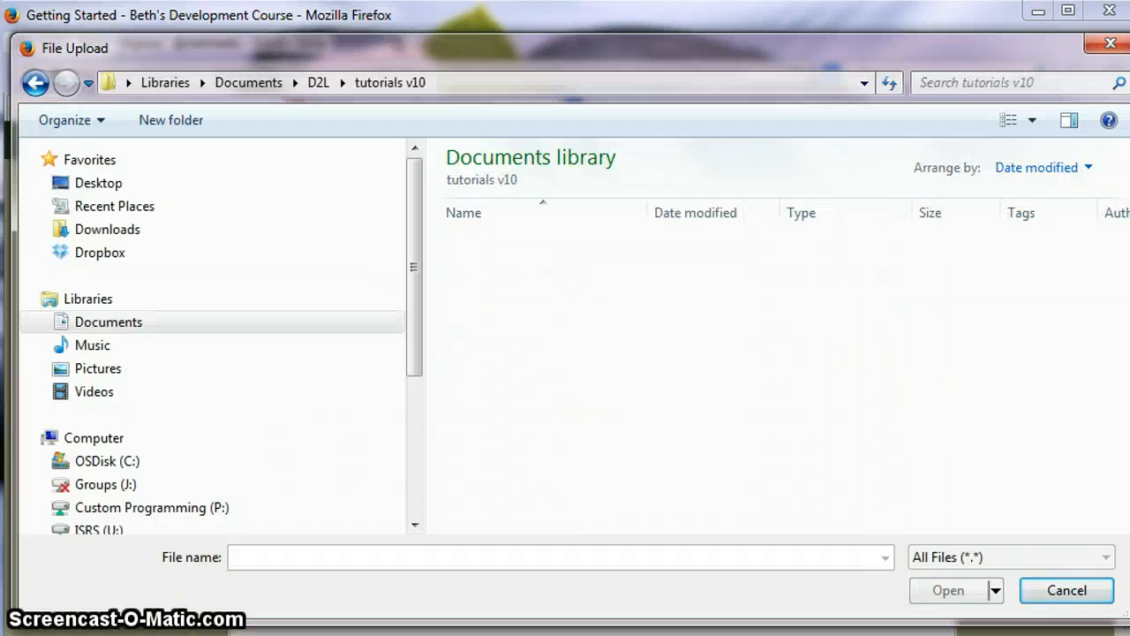
pyautogui.scroll(-4, 1033, 340)
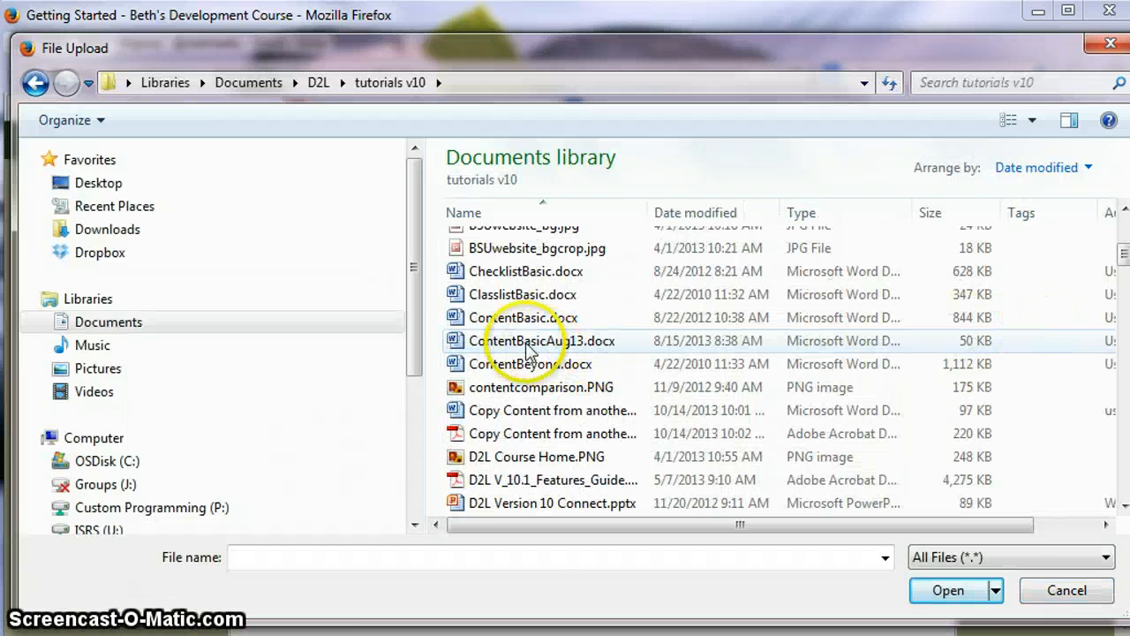
pyautogui.click(505, 319)
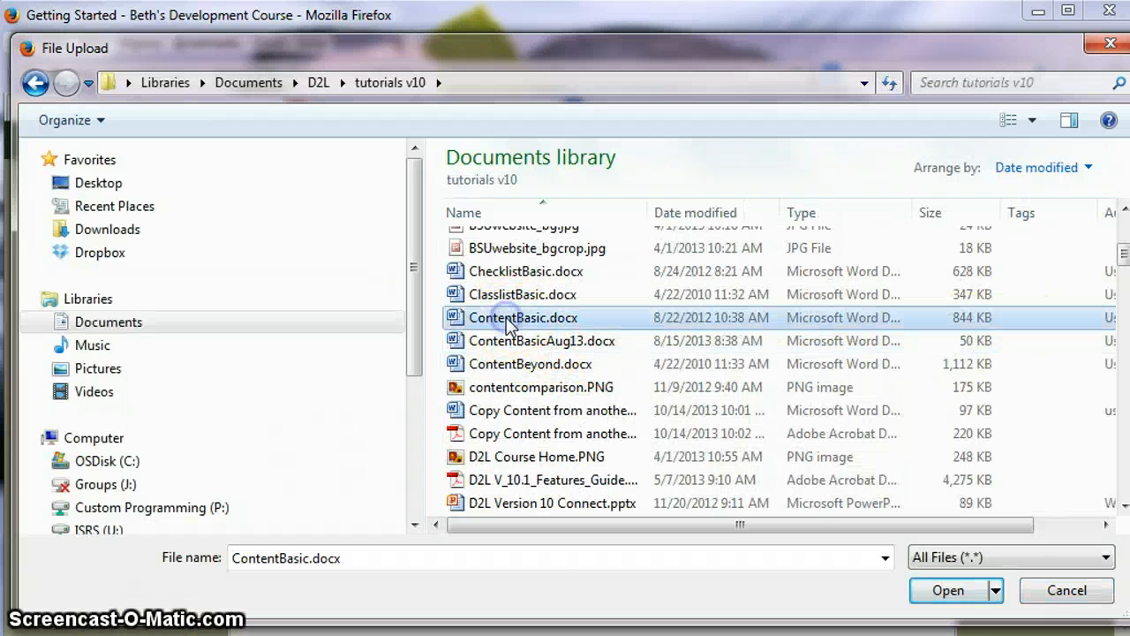
pyautogui.click(948, 590)
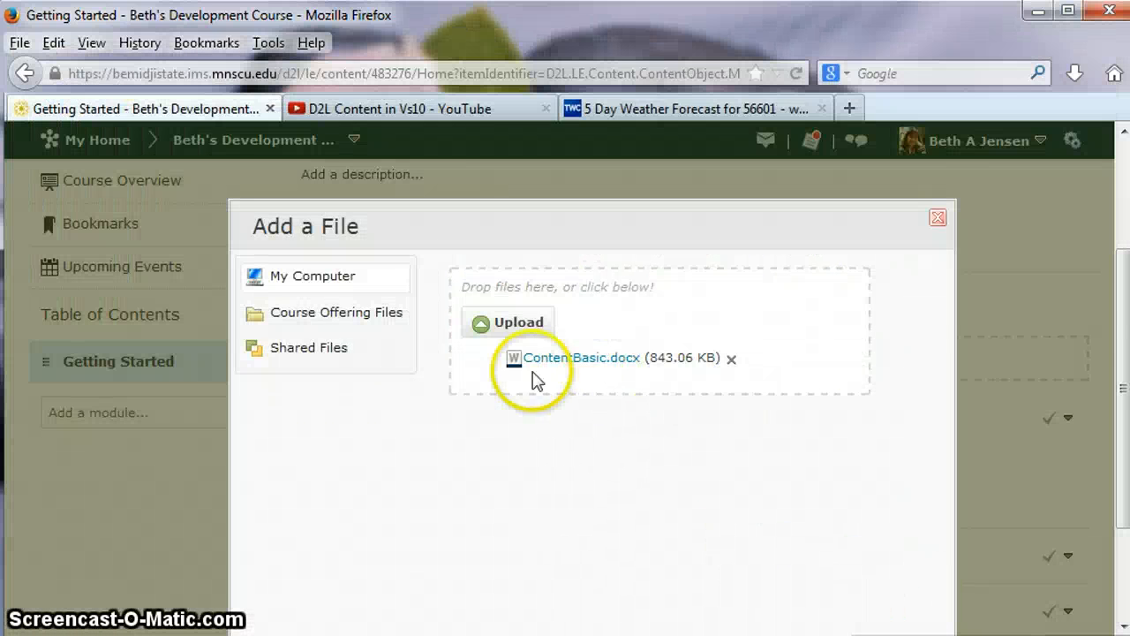
pyautogui.scroll(-1, 565, 383)
pyautogui.scroll(-2, 552, 381)
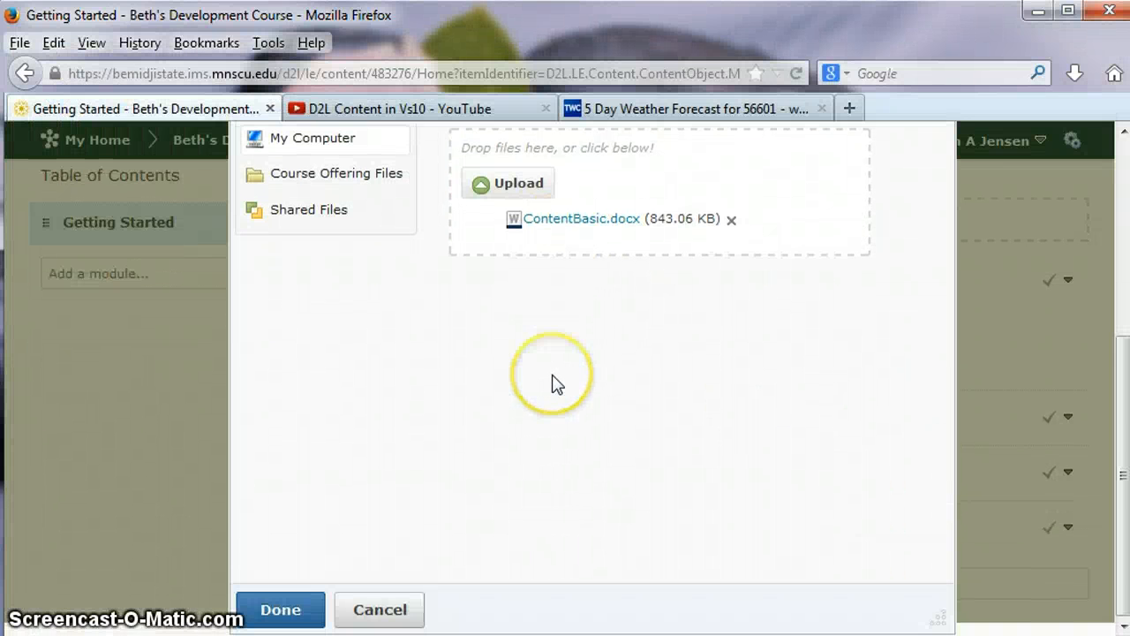
pyautogui.click(279, 615)
# - Move the ContentBasic topic up to directly below Syllabus Sample in the topic list
pyautogui.scroll(-3, 442, 560)
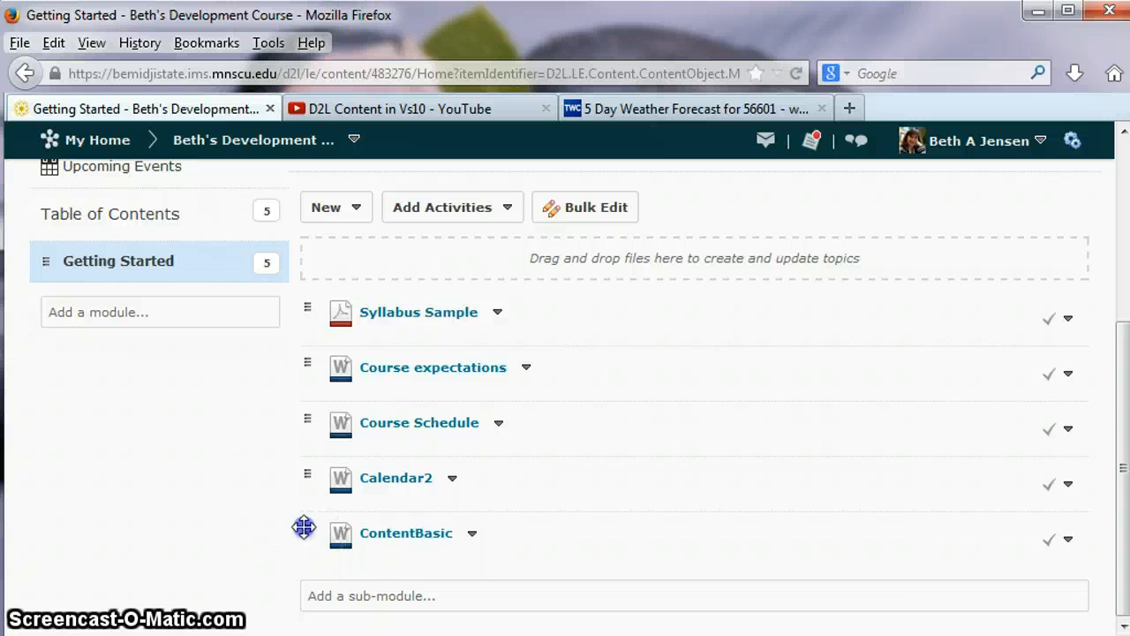
pyautogui.moveTo(304, 527); pyautogui.dragTo(315, 361)
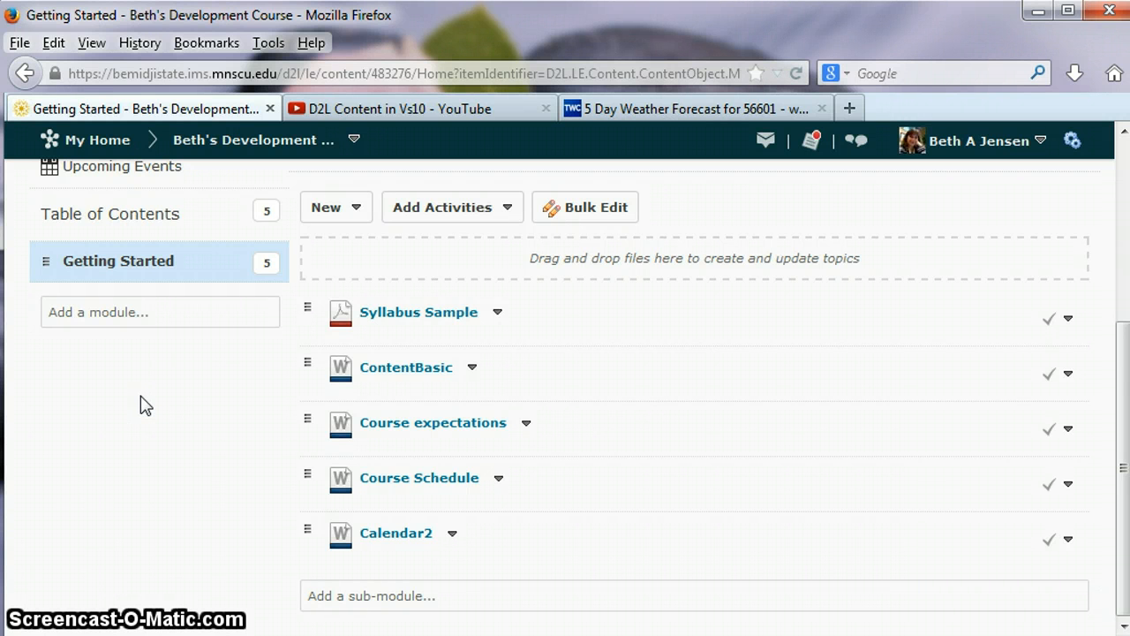
# - Add a new module named Unit 1 to the course's table of contents and open it
pyautogui.click(82, 316)
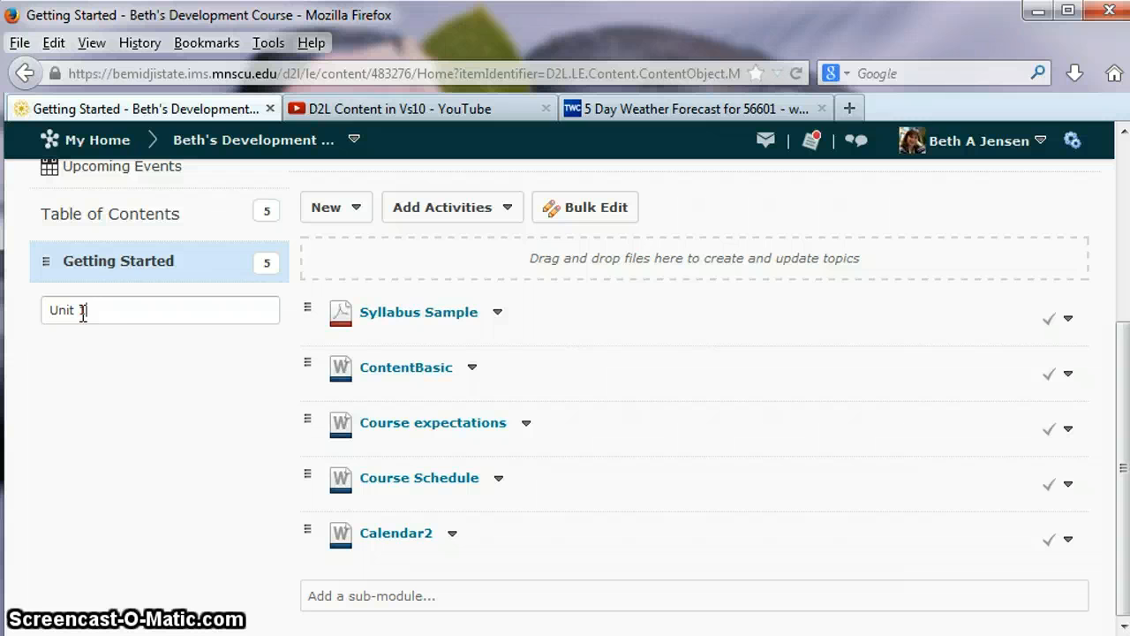
pyautogui.click(124, 315)
pyautogui.press('Return')
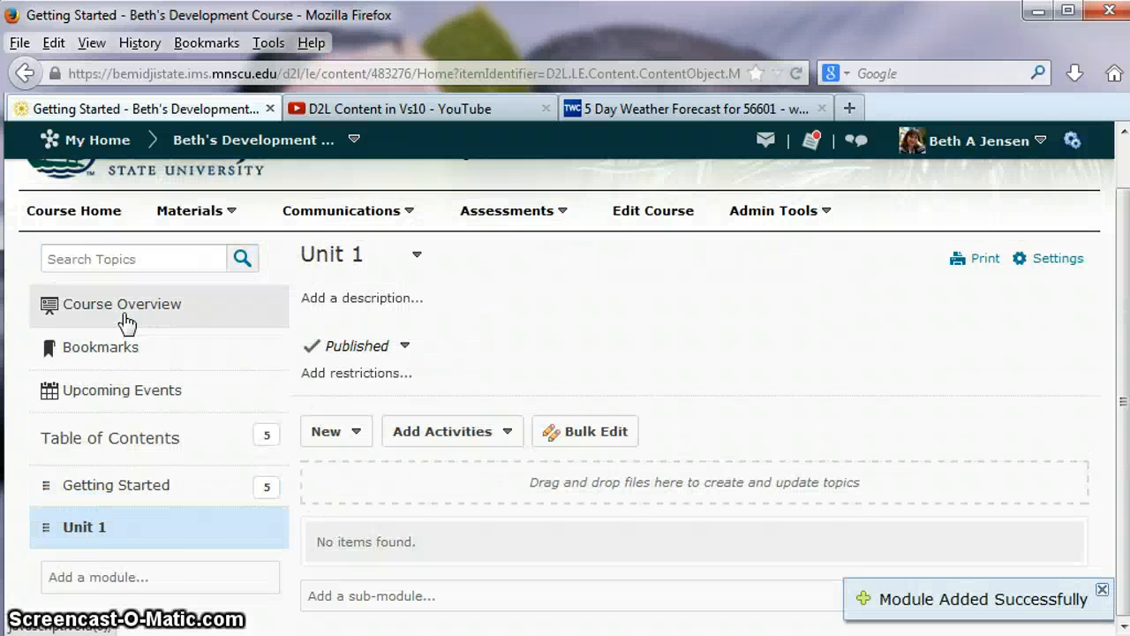
pyautogui.click(78, 528)
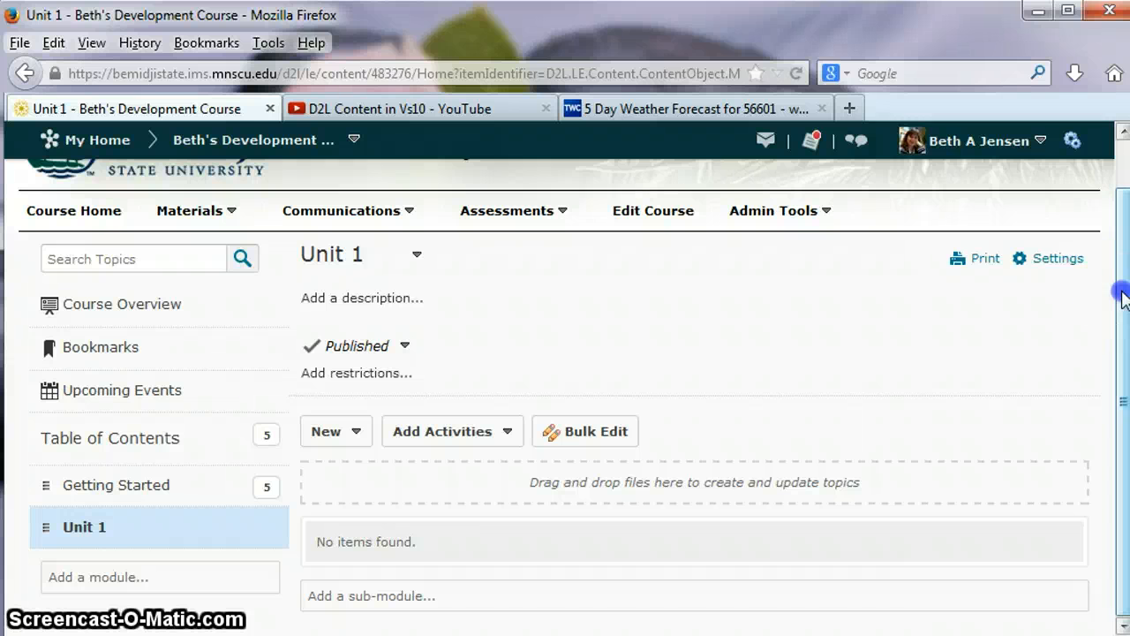
# - Start a new link topic in the Unit 1 module and title it BSU Home Page
pyautogui.moveTo(1122, 296); pyautogui.dragTo(1123, 331)
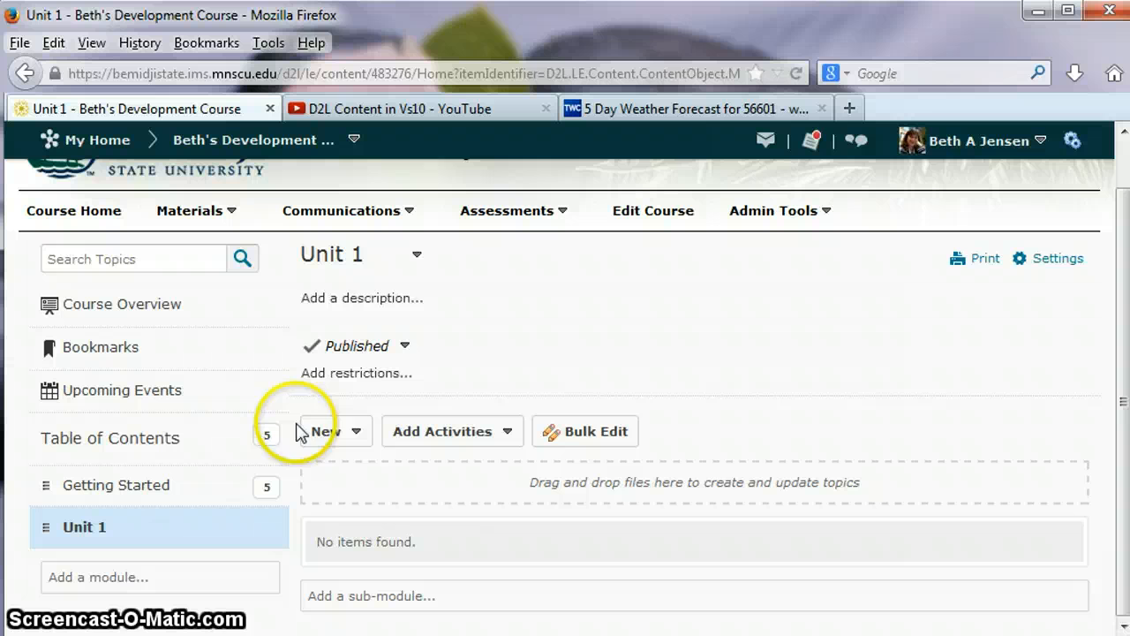
pyautogui.click(357, 434)
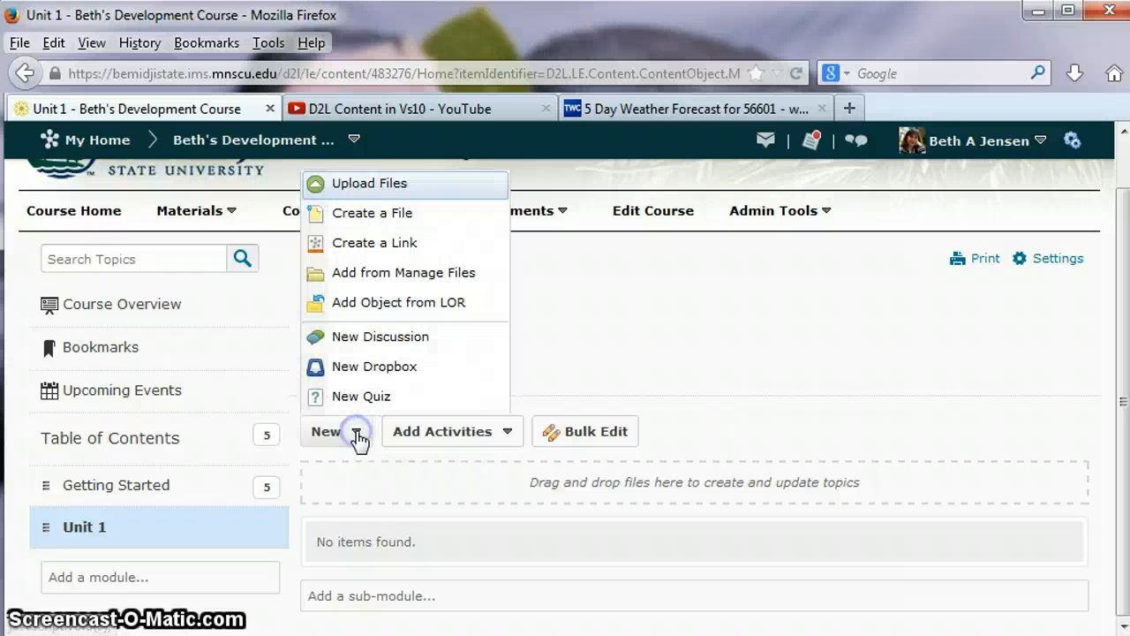
pyautogui.click(381, 251)
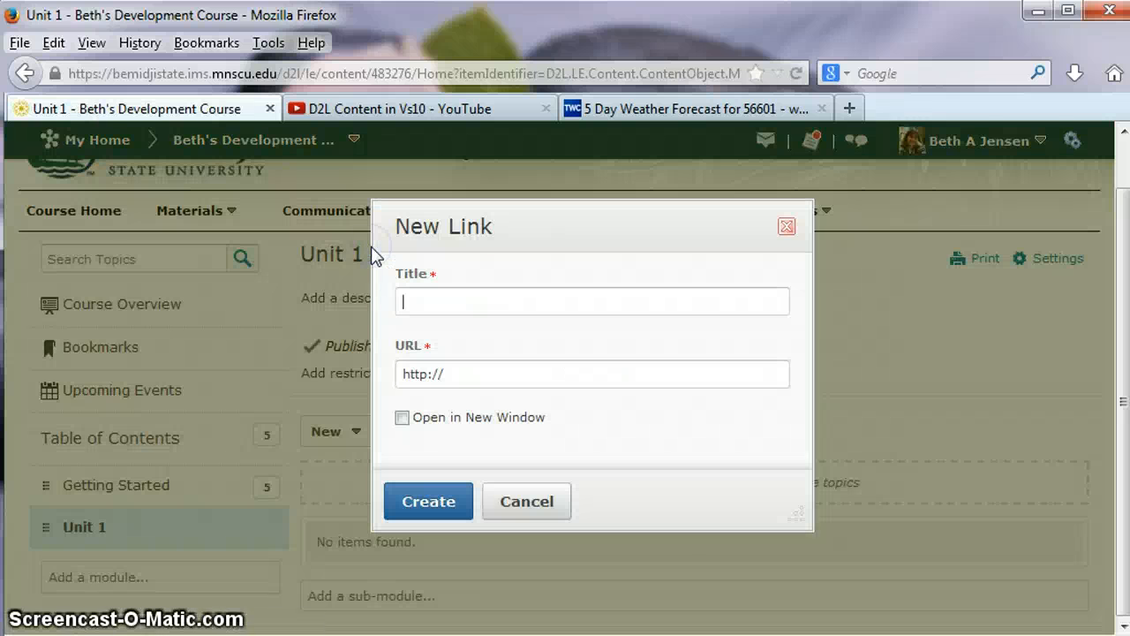
pyautogui.click(418, 309)
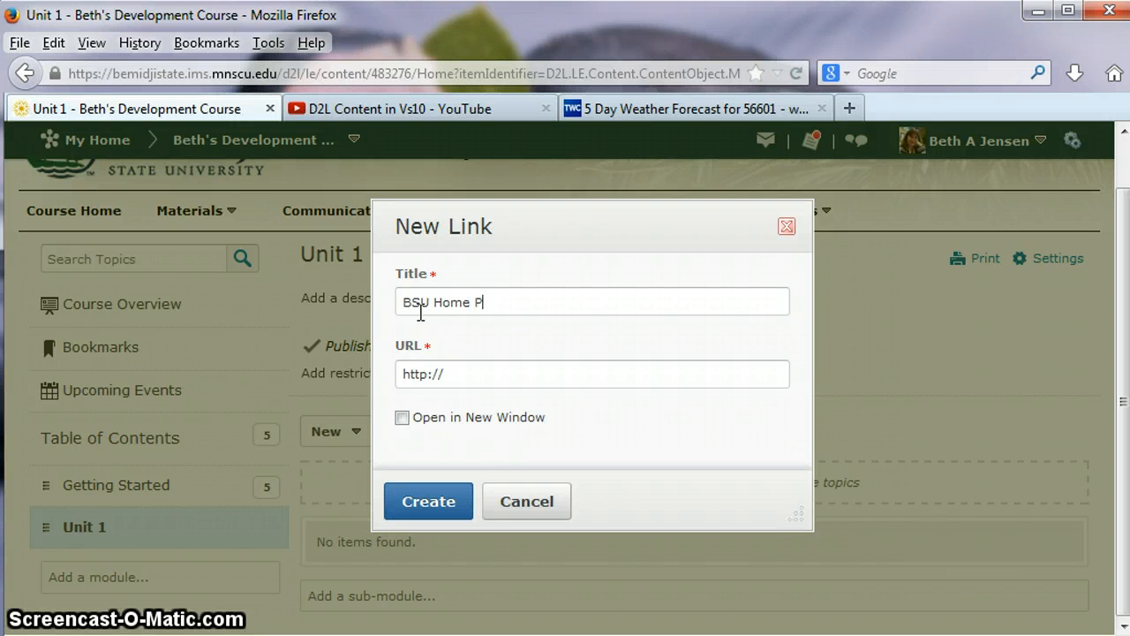
pyautogui.write('BSU Home Page')
pyautogui.click(459, 375)
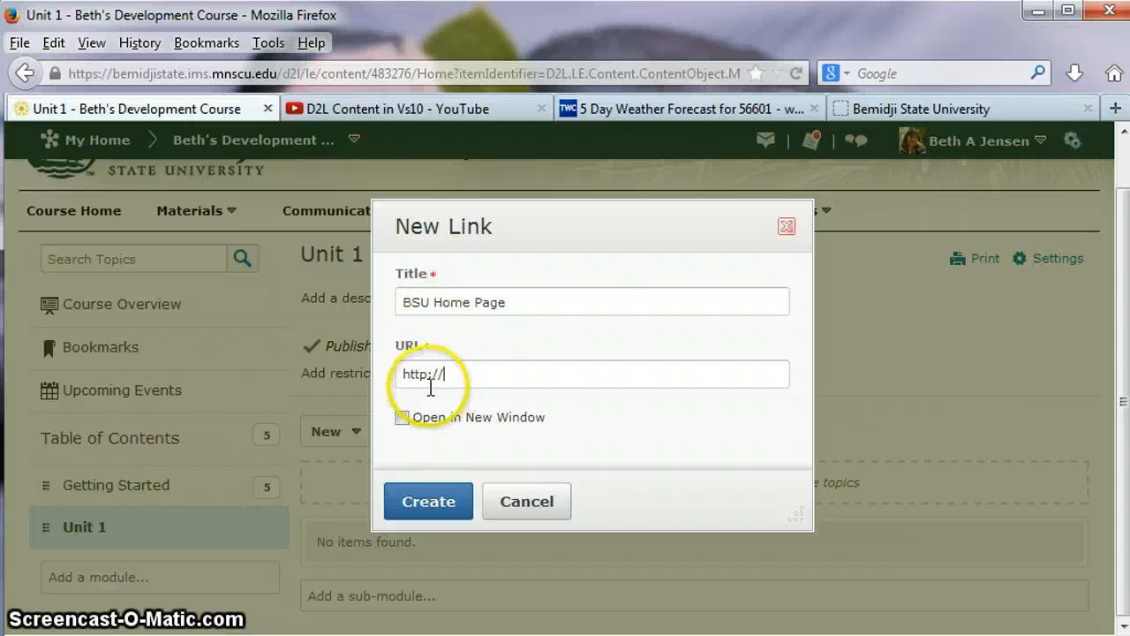
pyautogui.tripleClick(424, 374)
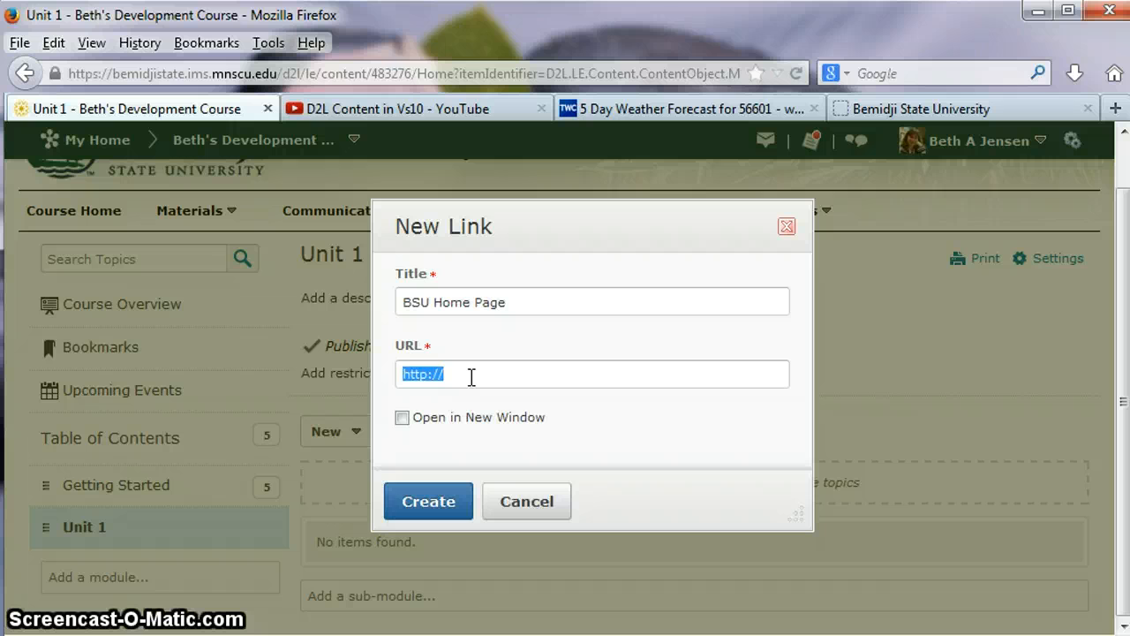
pyautogui.press('BackSpace')
pyautogui.write('http://www.bemidjistate.edu/')
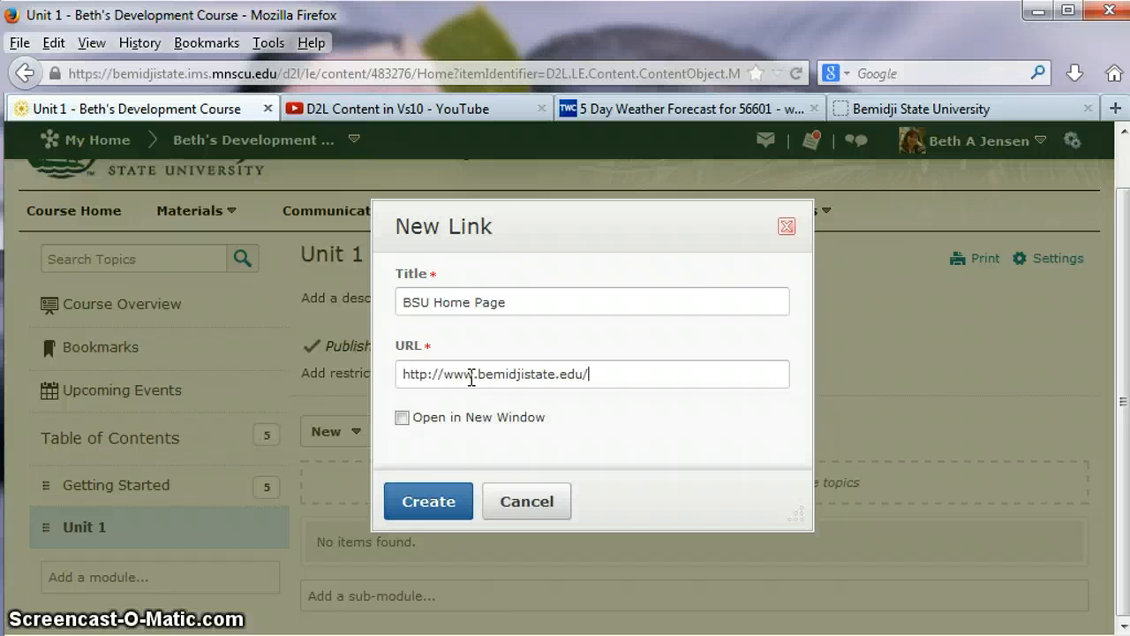
pyautogui.click(402, 418)
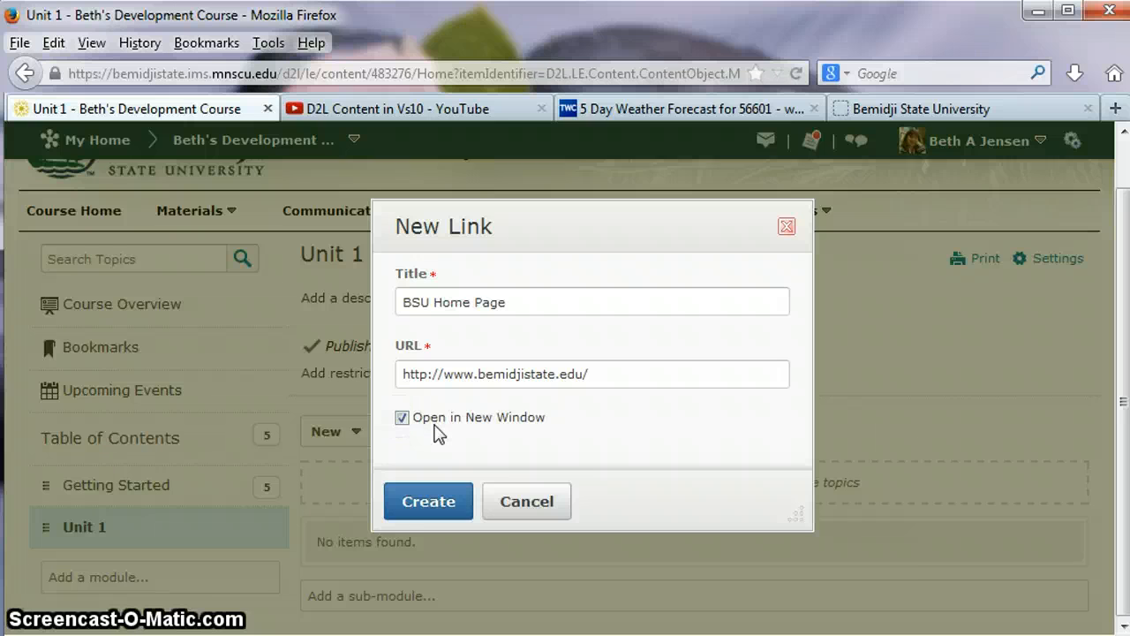
pyautogui.click(428, 505)
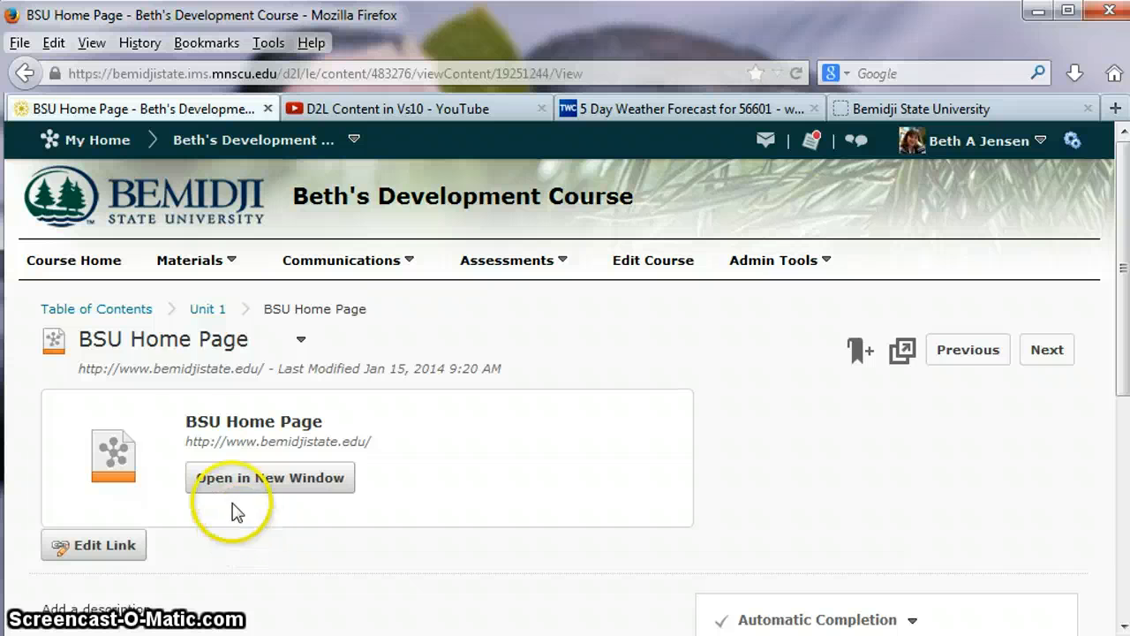
# - Test the BSU Home Page link from the table of contents, and return to the Unit 1 module in the course
pyautogui.click(123, 310)
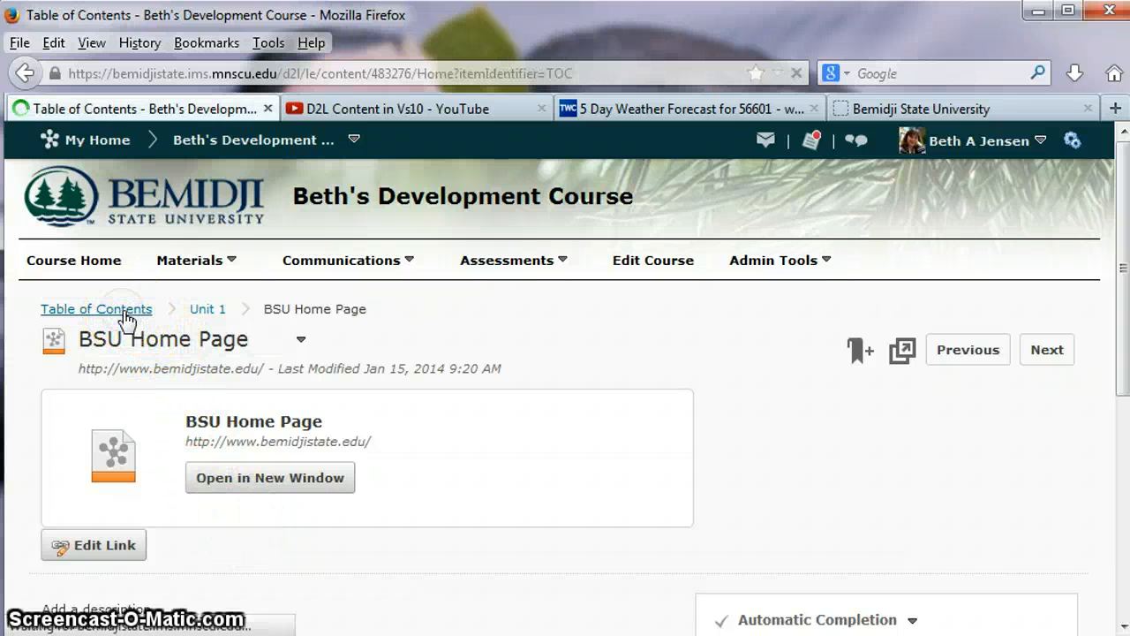
pyautogui.scroll(-10, 624, 557)
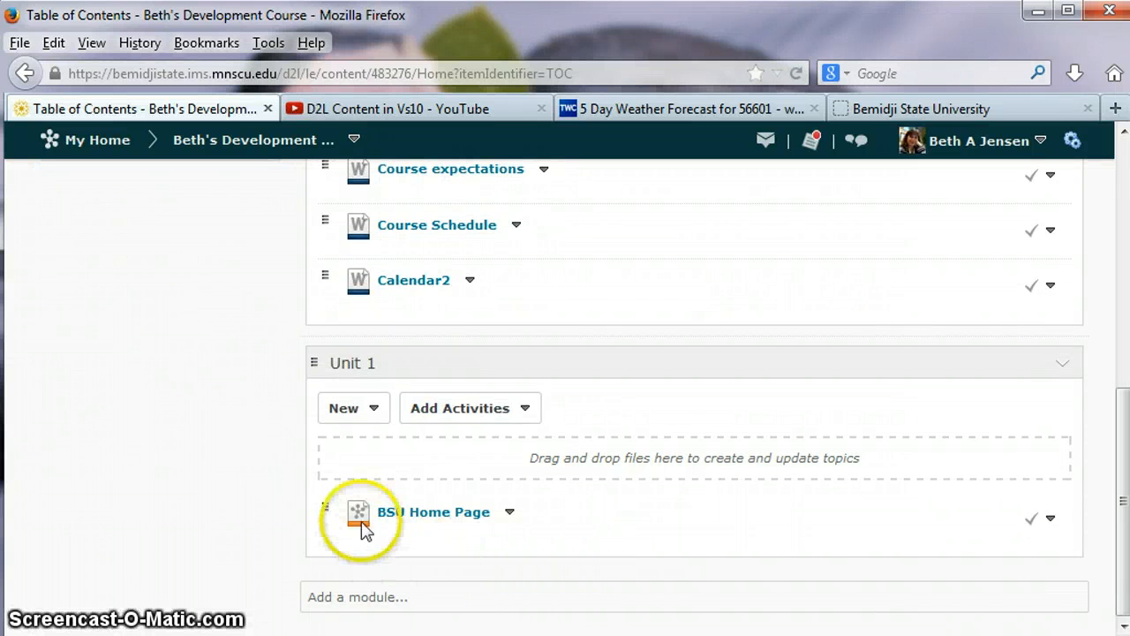
pyautogui.click(428, 515)
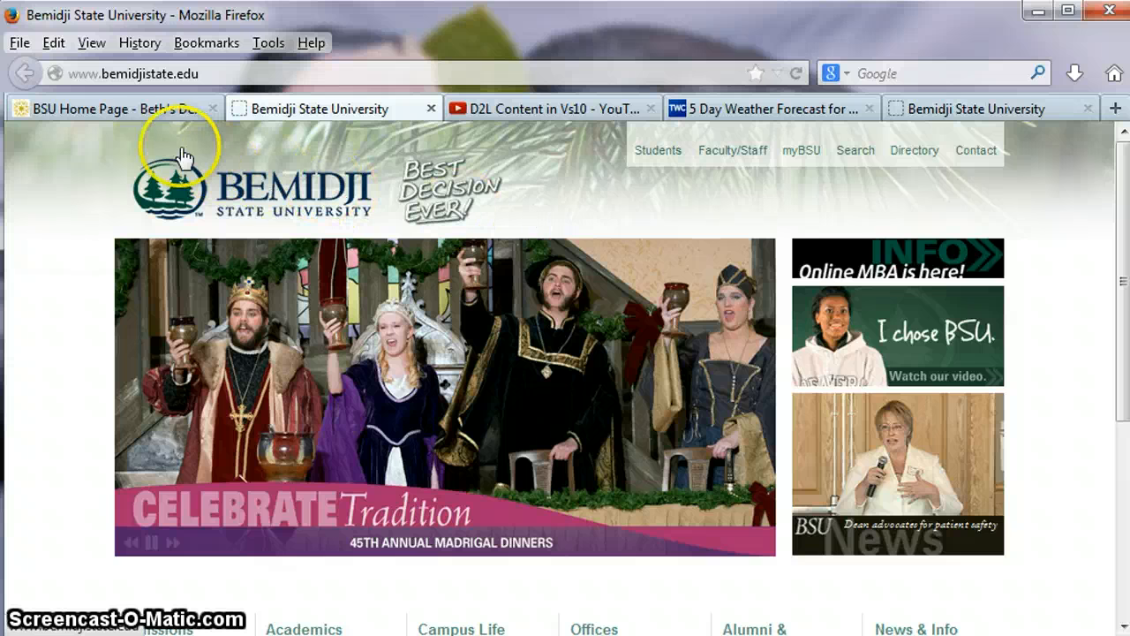
pyautogui.click(97, 109)
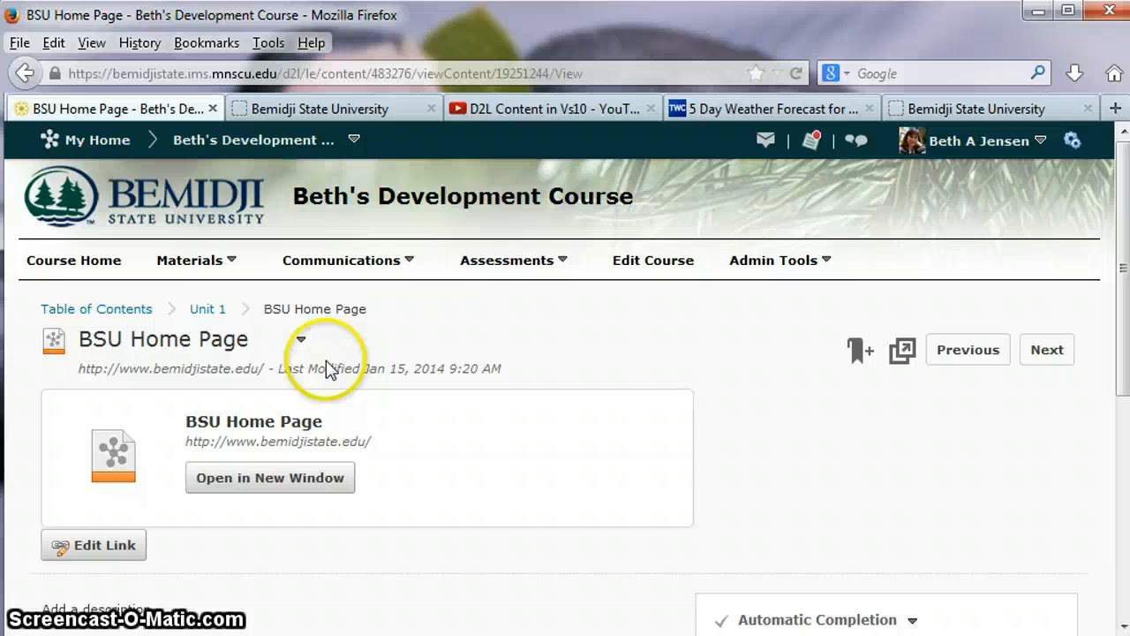
pyautogui.click(205, 311)
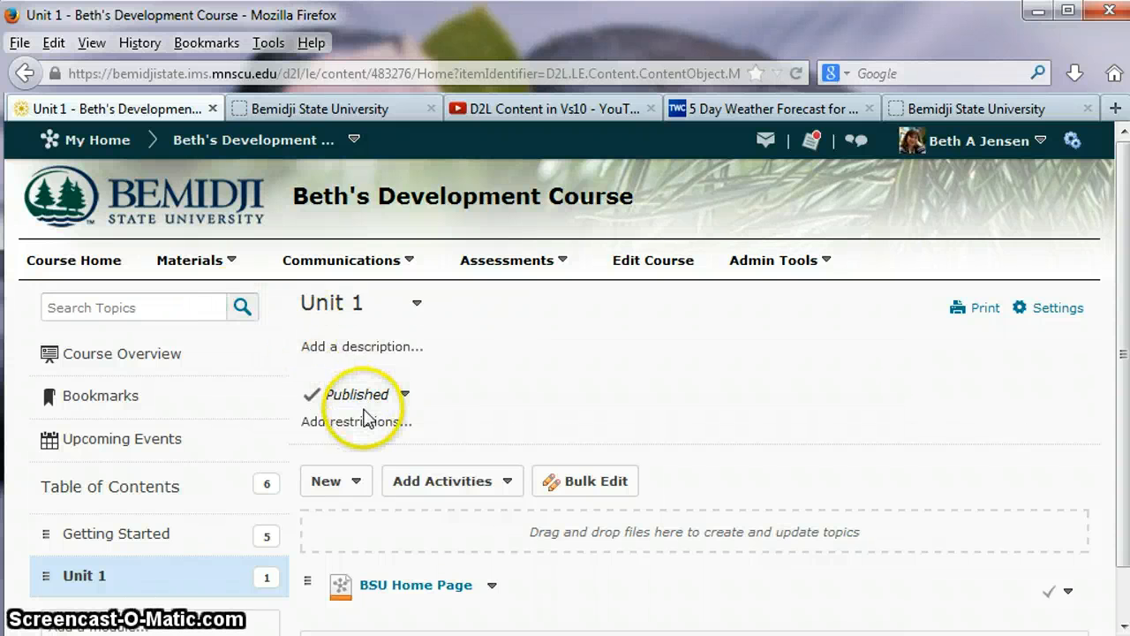
# - Move the Unit 1 module above Getting Started in the table of contents, and move it back below
pyautogui.click(135, 491)
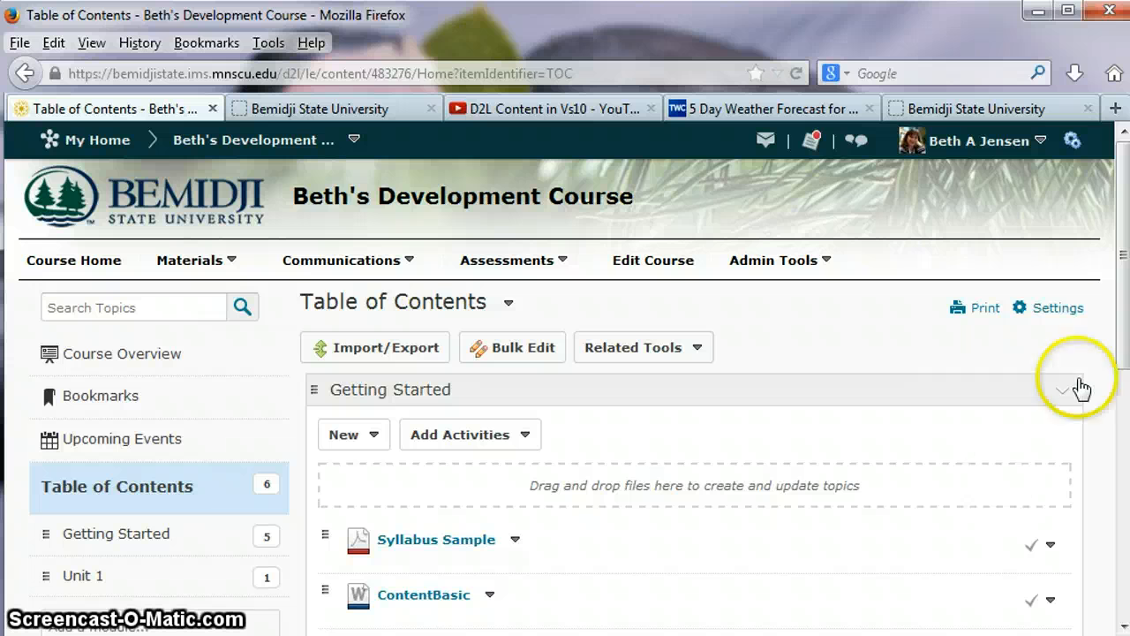
pyautogui.scroll(-1, 1124, 330)
pyautogui.scroll(-1, 1123, 329)
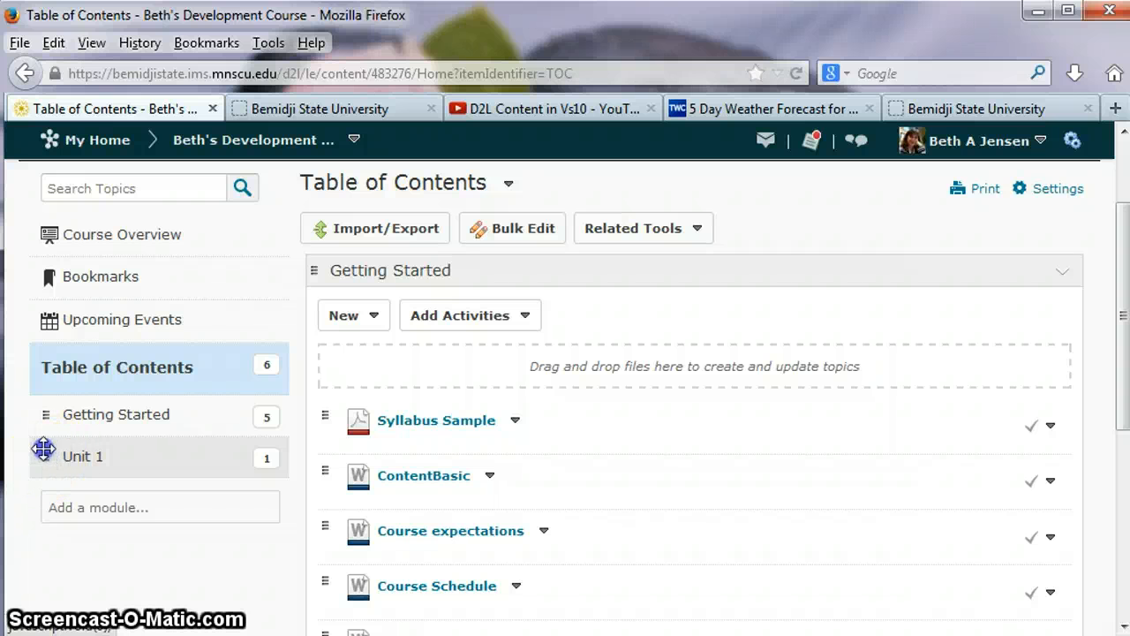
pyautogui.moveTo(43, 448); pyautogui.dragTo(44, 397)
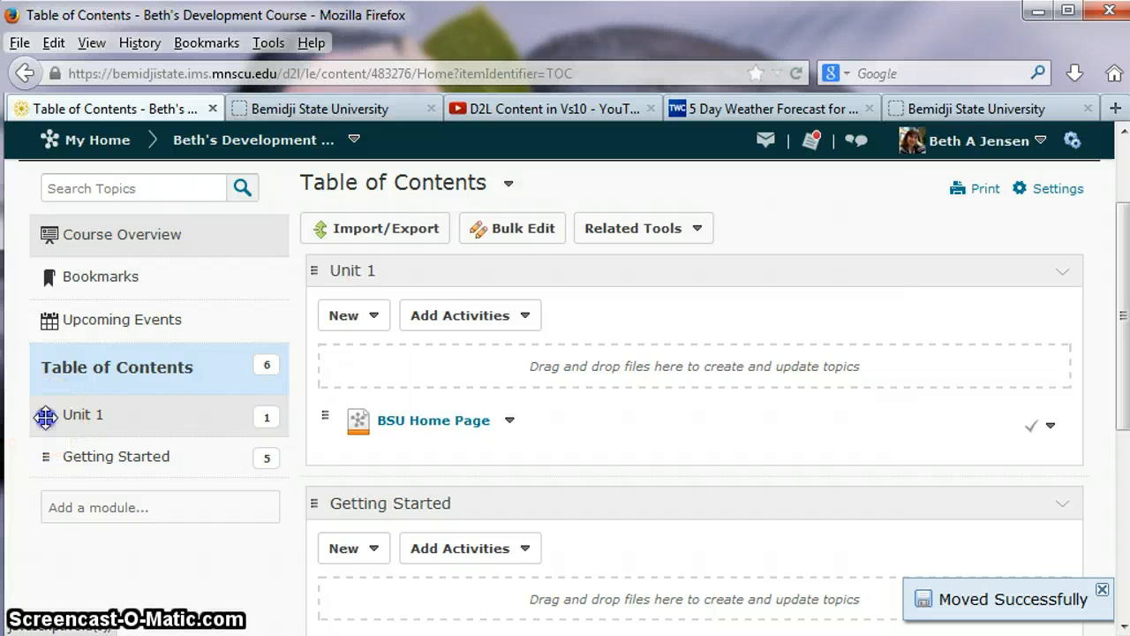
pyautogui.moveTo(45, 425); pyautogui.dragTo(43, 454)
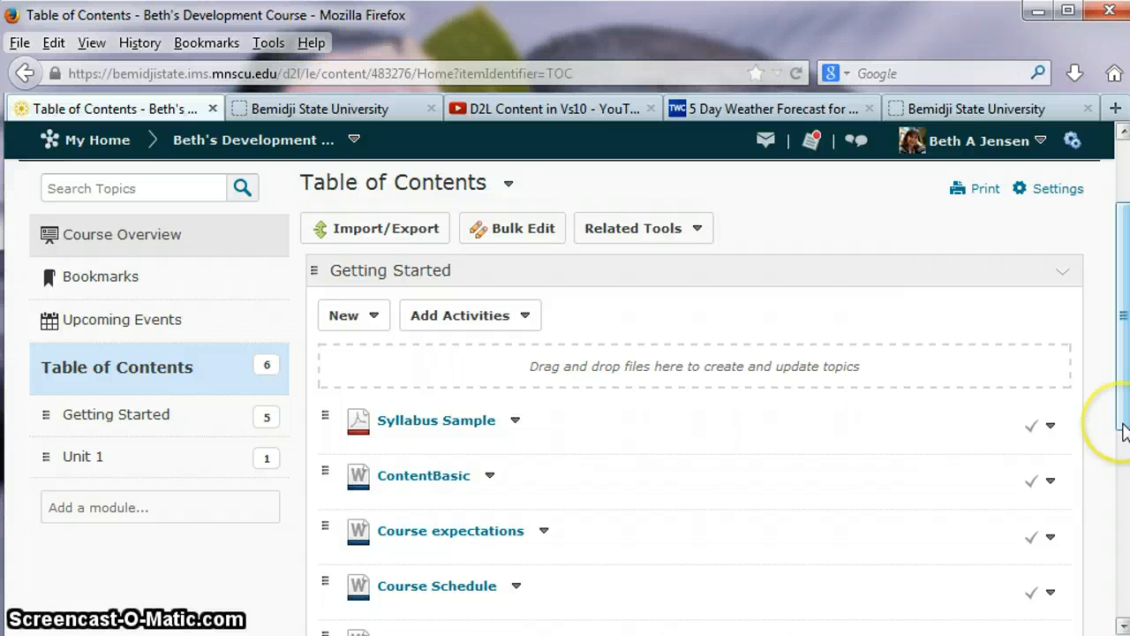
pyautogui.moveTo(1123, 431); pyautogui.dragTo(1123, 399)
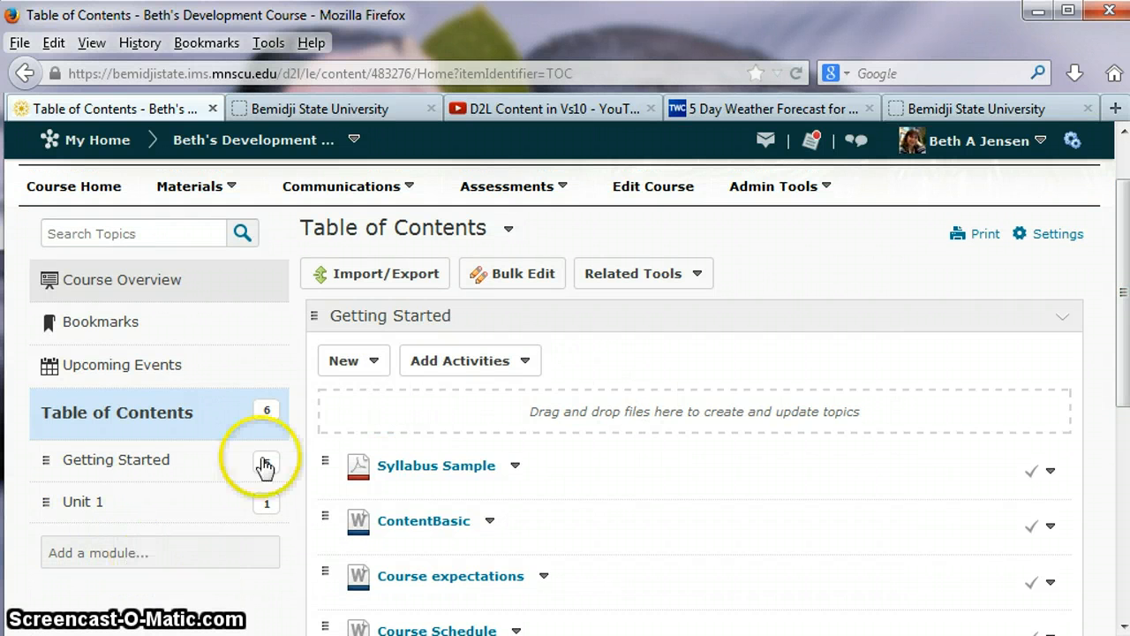
pyautogui.click(374, 364)
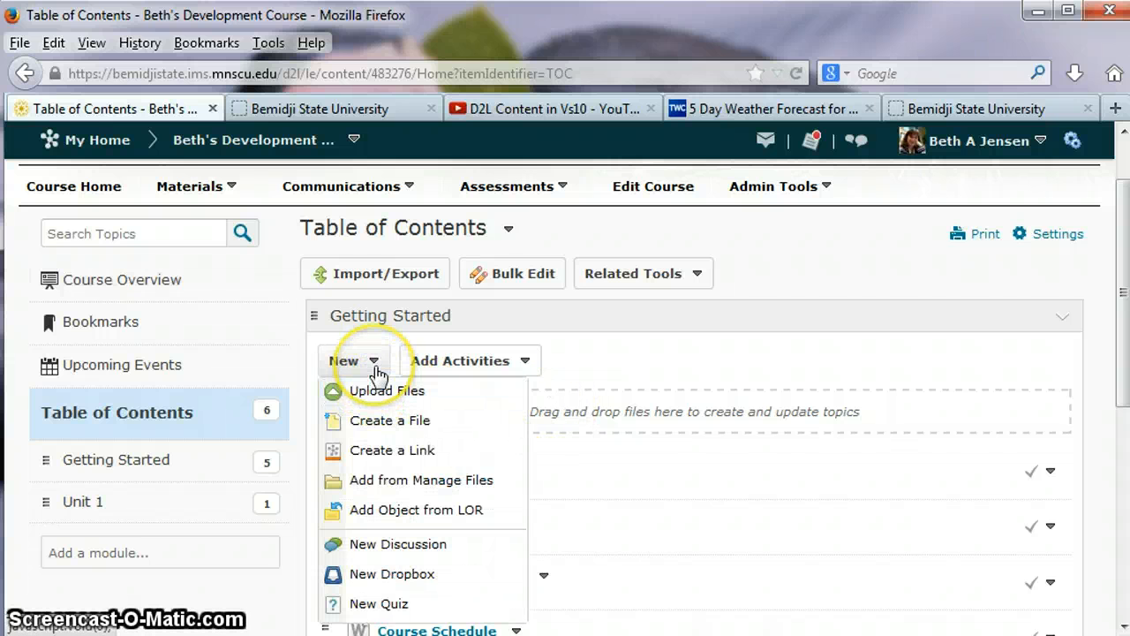
pyautogui.click(375, 362)
pyautogui.click(375, 362)
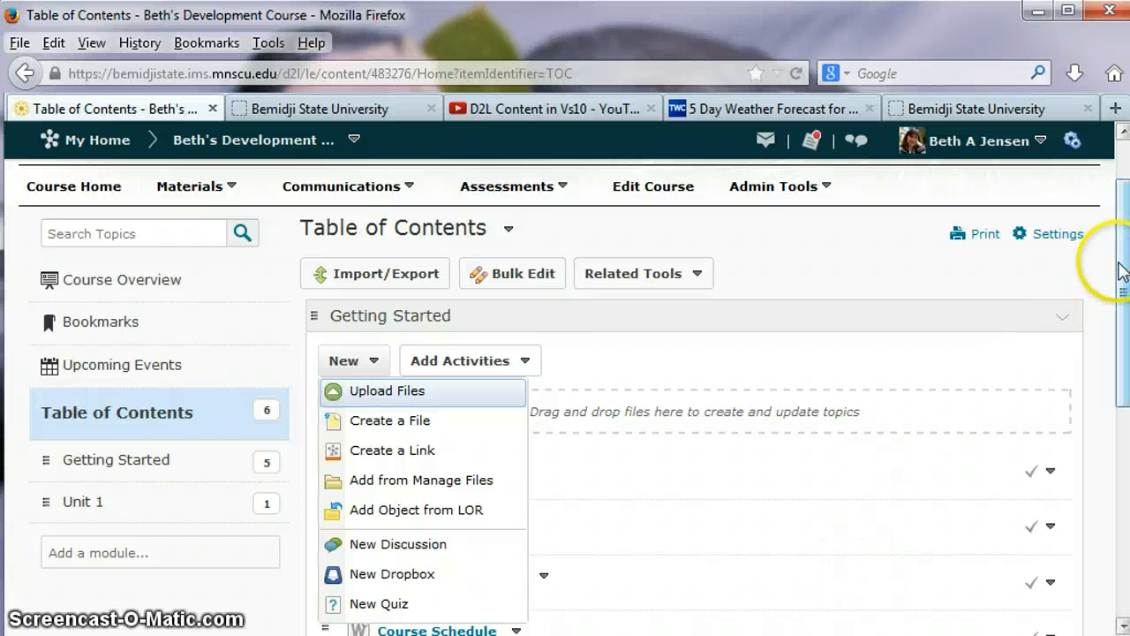
pyautogui.click(103, 415)
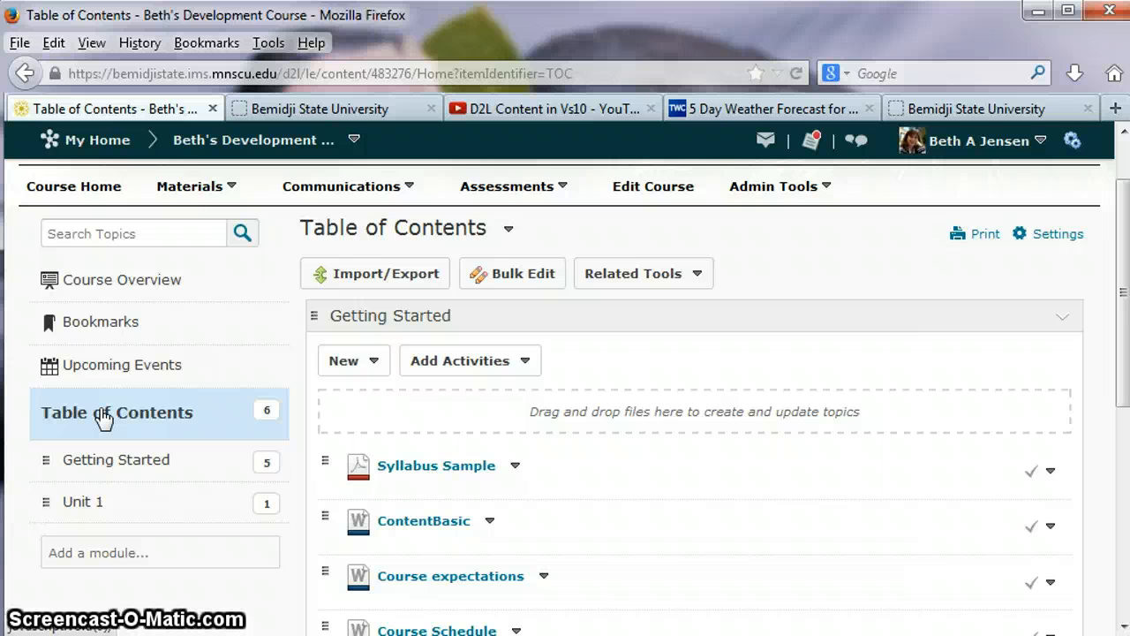
# - Switch the status of the Unit 1 module to Draft, and set it back to Published
pyautogui.click(124, 507)
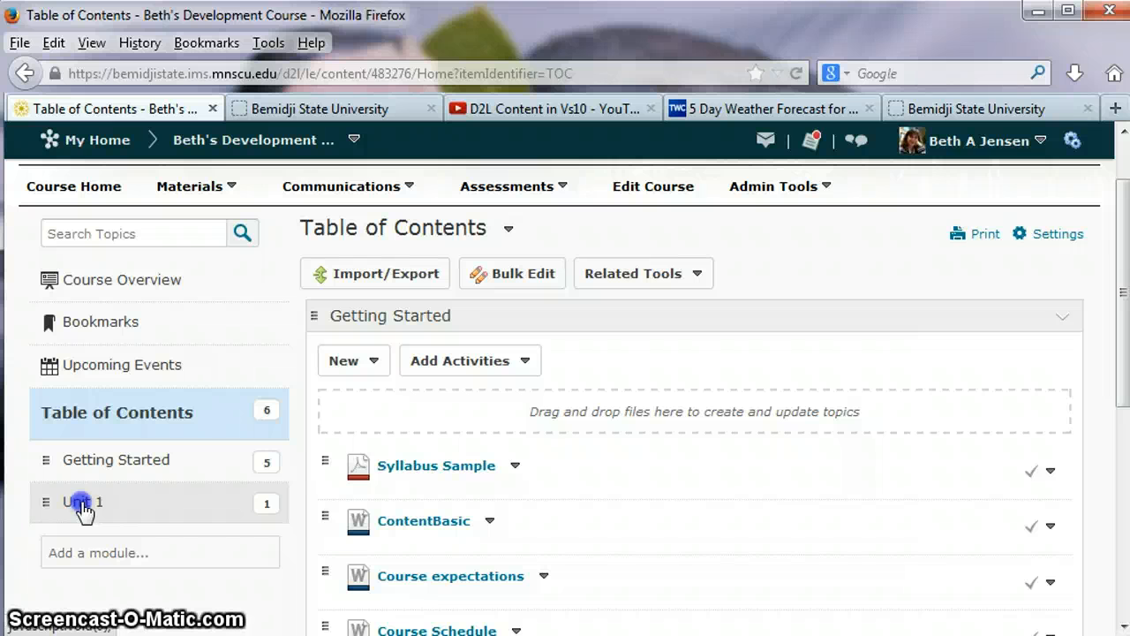
pyautogui.click(79, 505)
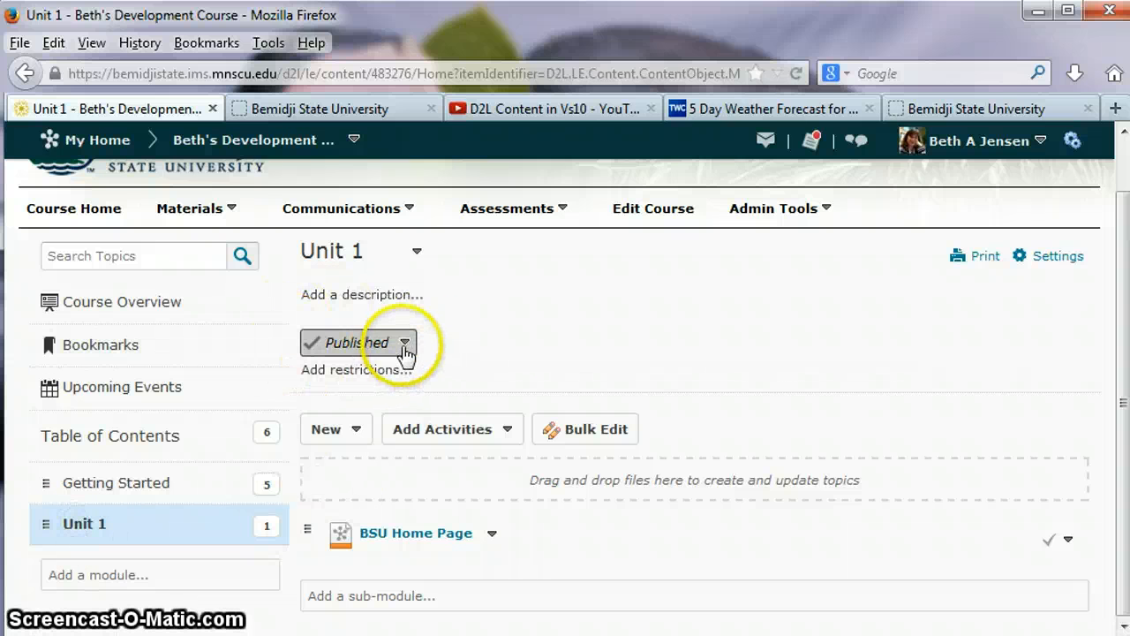
pyautogui.click(407, 344)
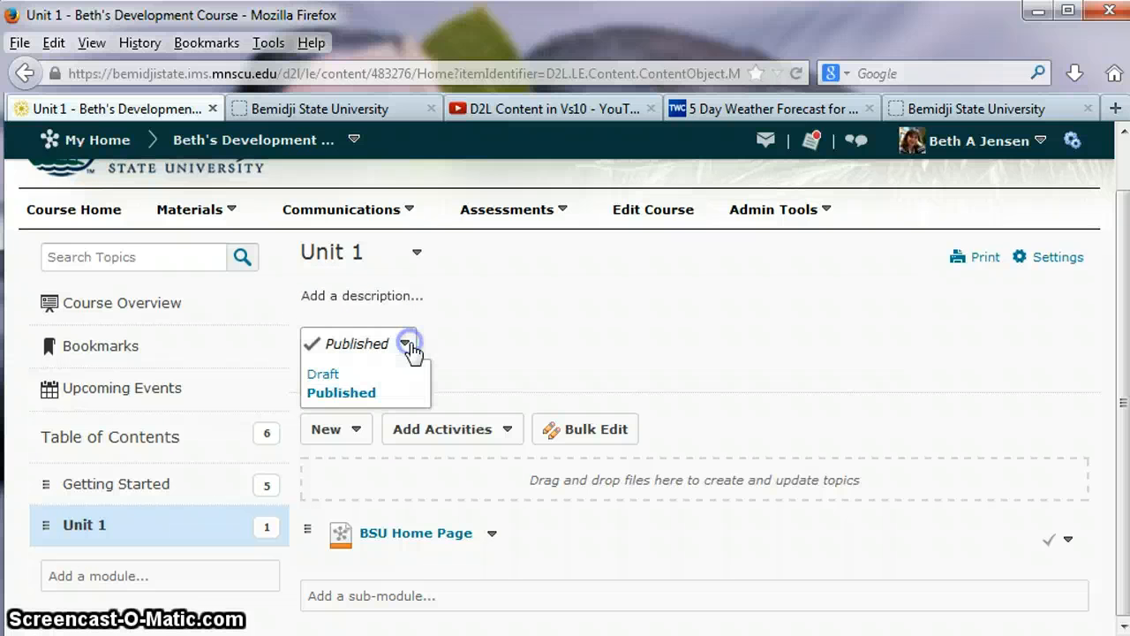
pyautogui.click(323, 375)
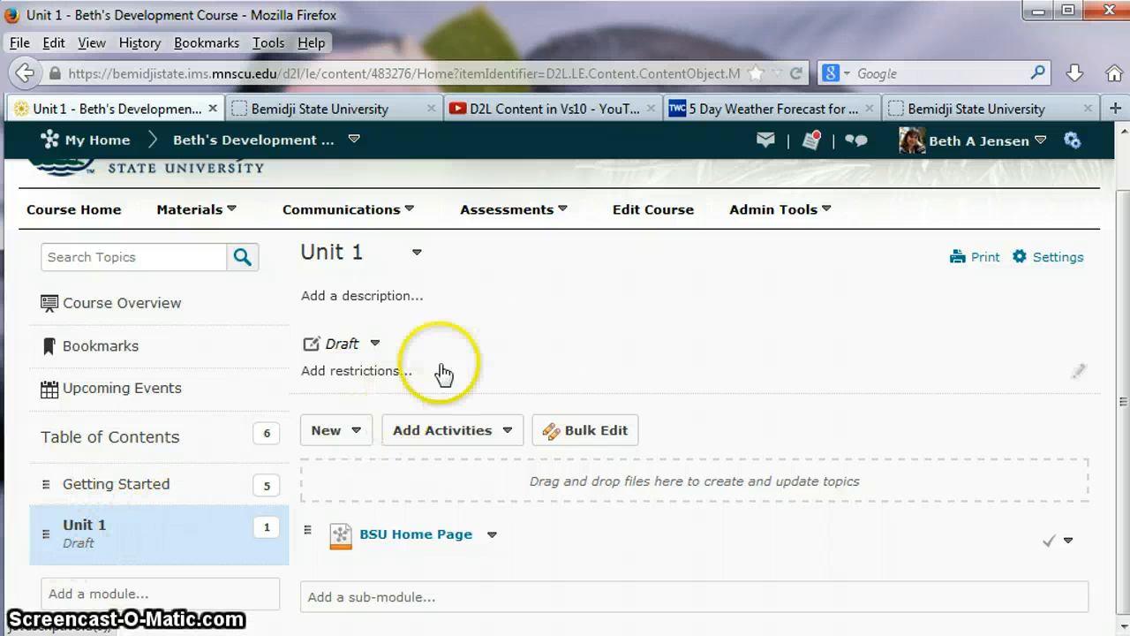
pyautogui.click(374, 346)
pyautogui.click(336, 392)
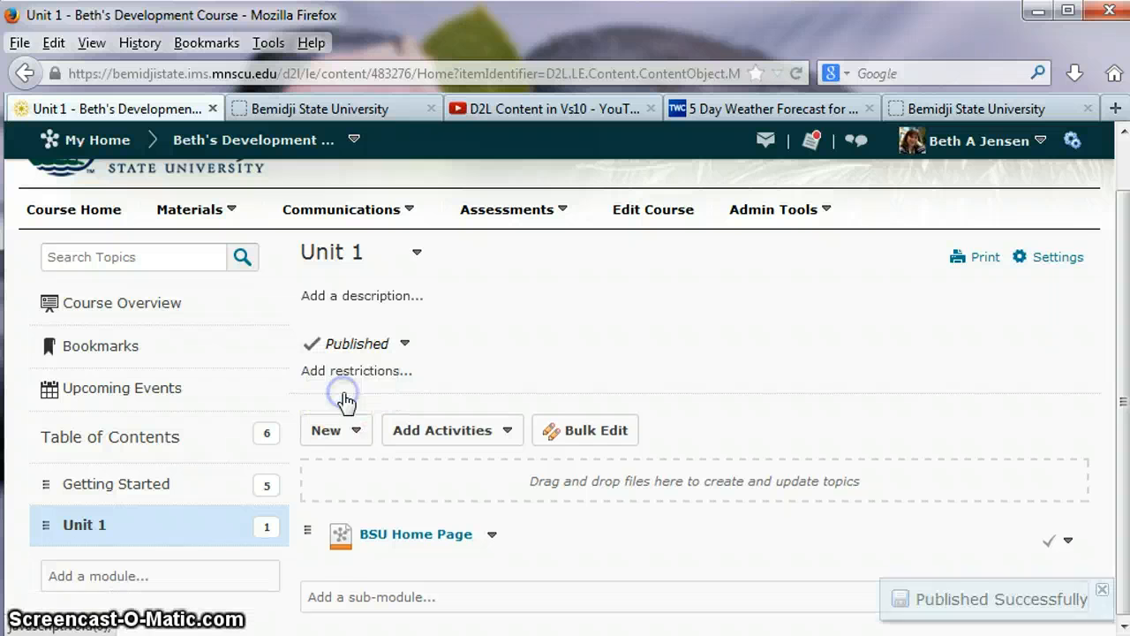
# - Open the Getting Started module and edit the properties of its ContentBasic topic
pyautogui.click(133, 483)
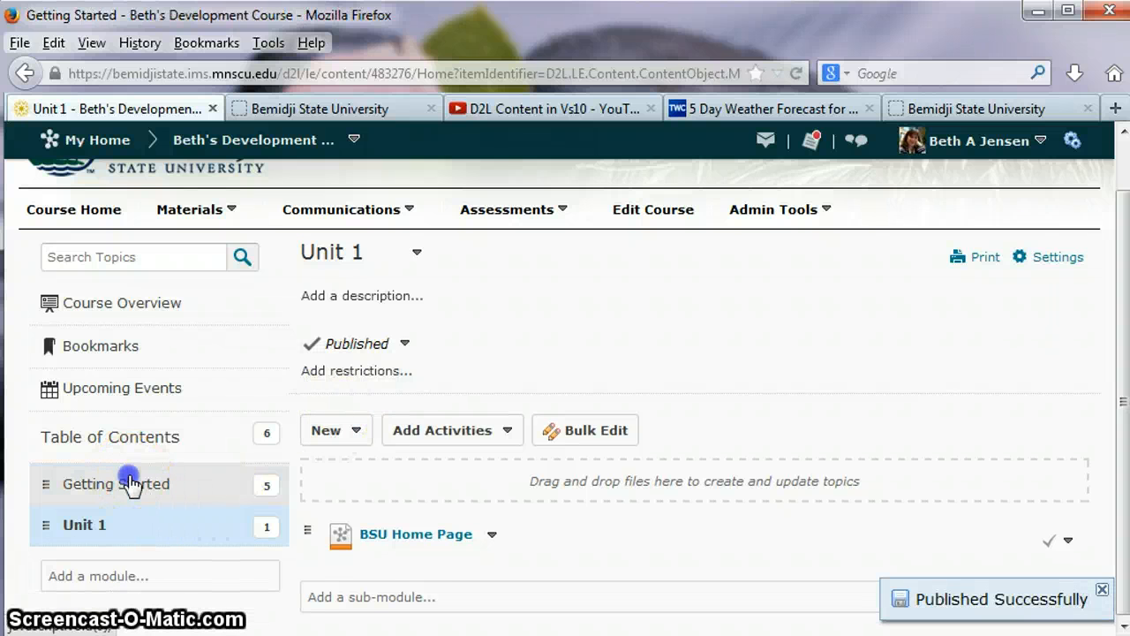
pyautogui.scroll(-3, 739, 335)
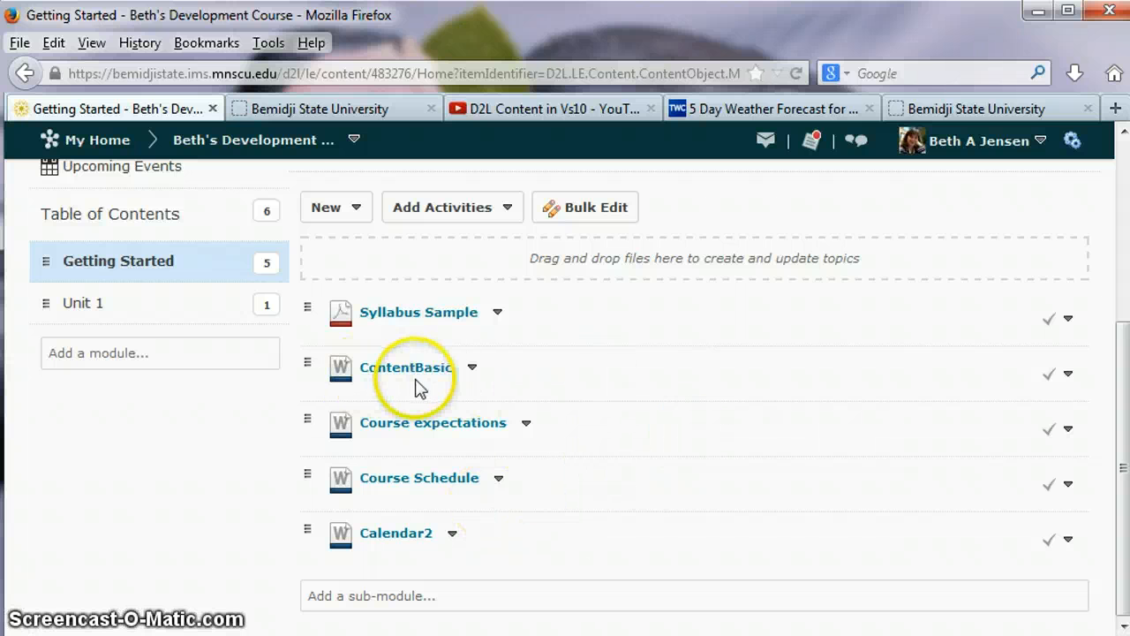
pyautogui.click(474, 369)
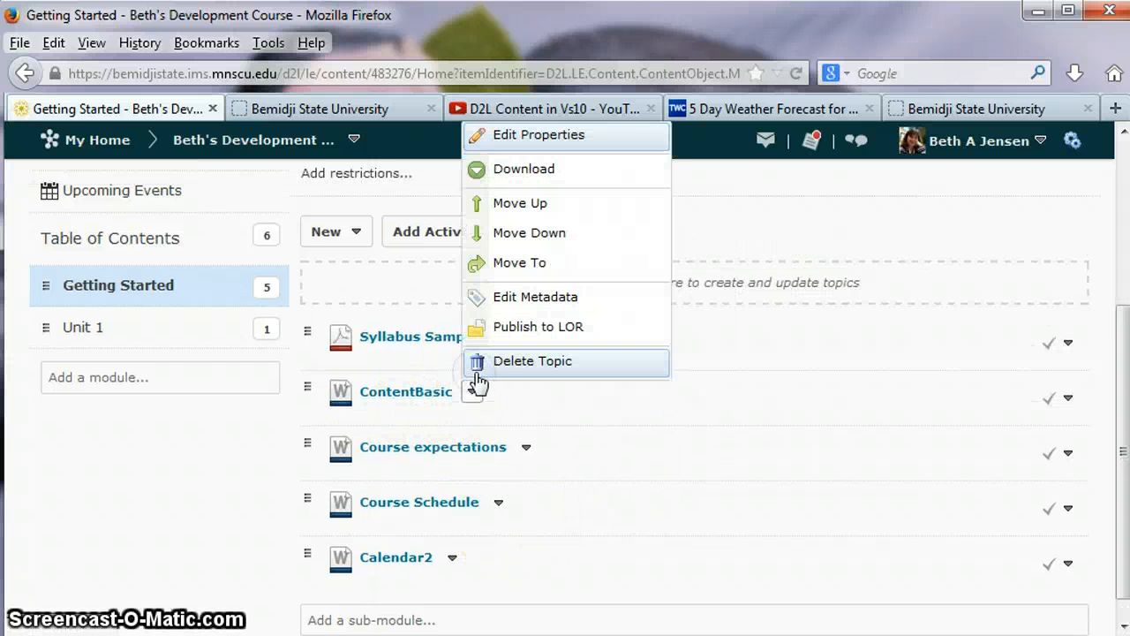
pyautogui.click(536, 137)
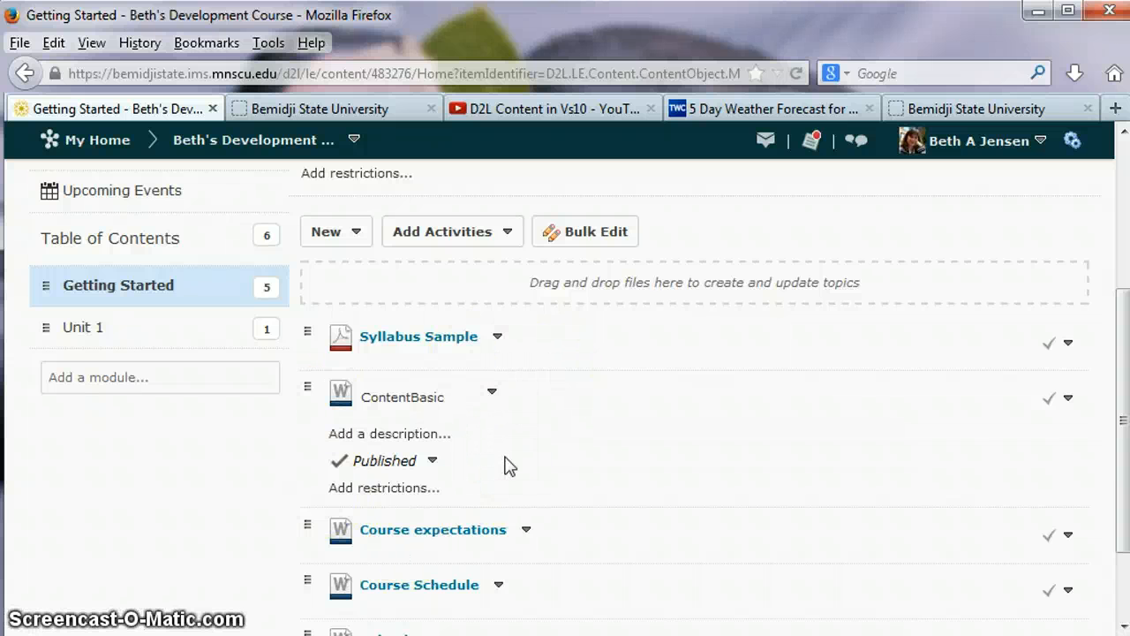
# - Switch the ContentBasic topic's status to Draft, and set it back to Published
pyautogui.click(433, 461)
pyautogui.click(353, 492)
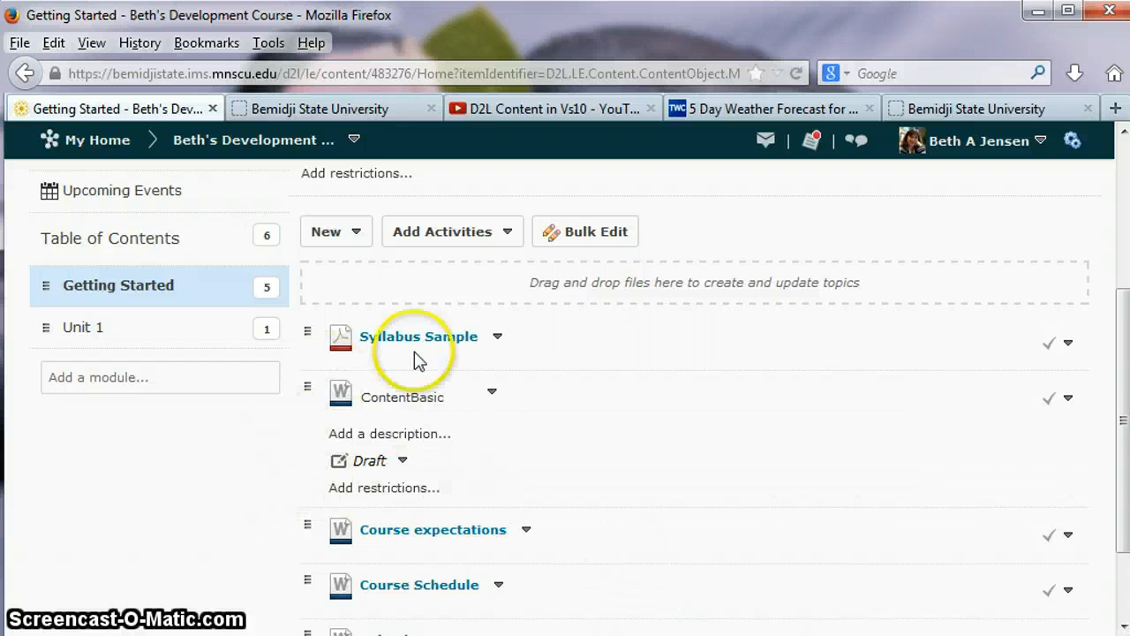
pyautogui.click(401, 461)
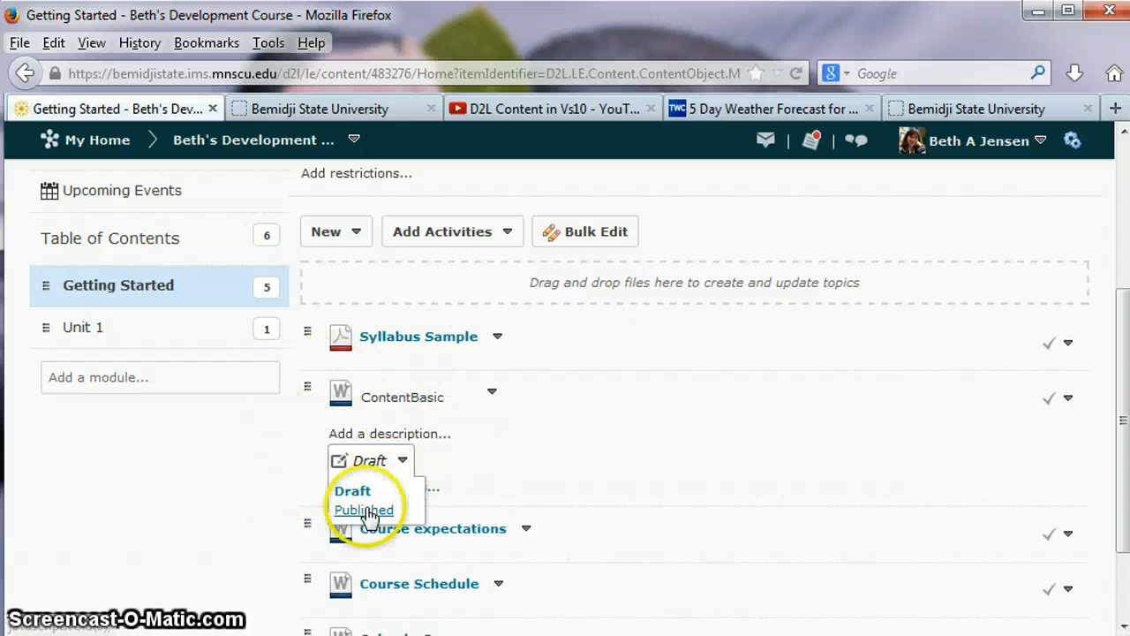
pyautogui.click(369, 510)
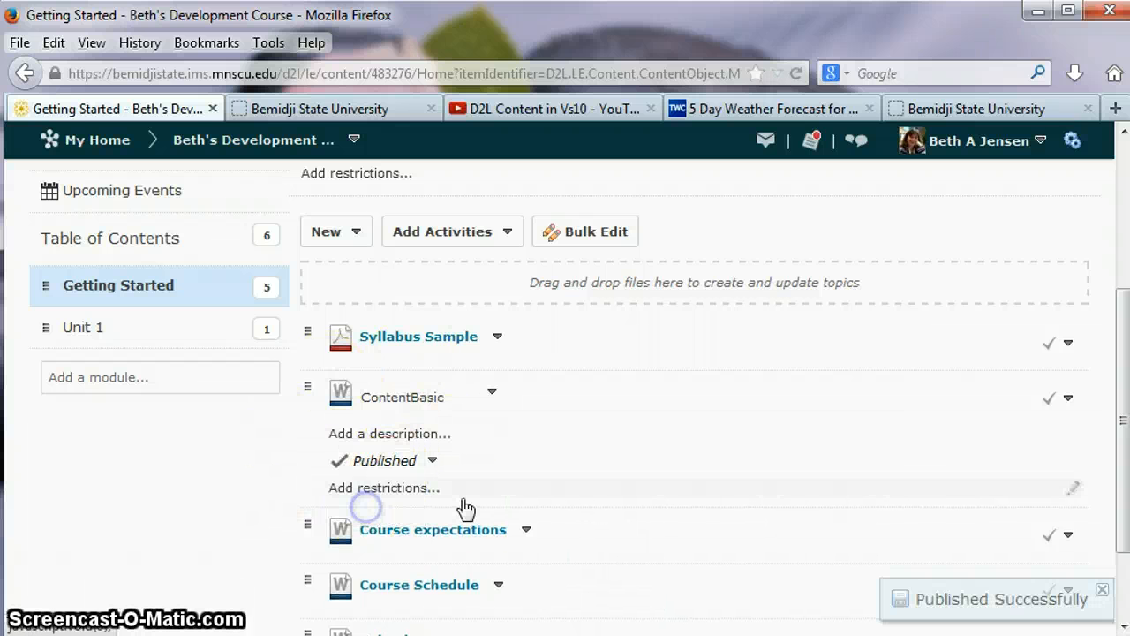
# - Open the date and release condition restrictions of the ContentBasic topic for editing
pyautogui.click(397, 491)
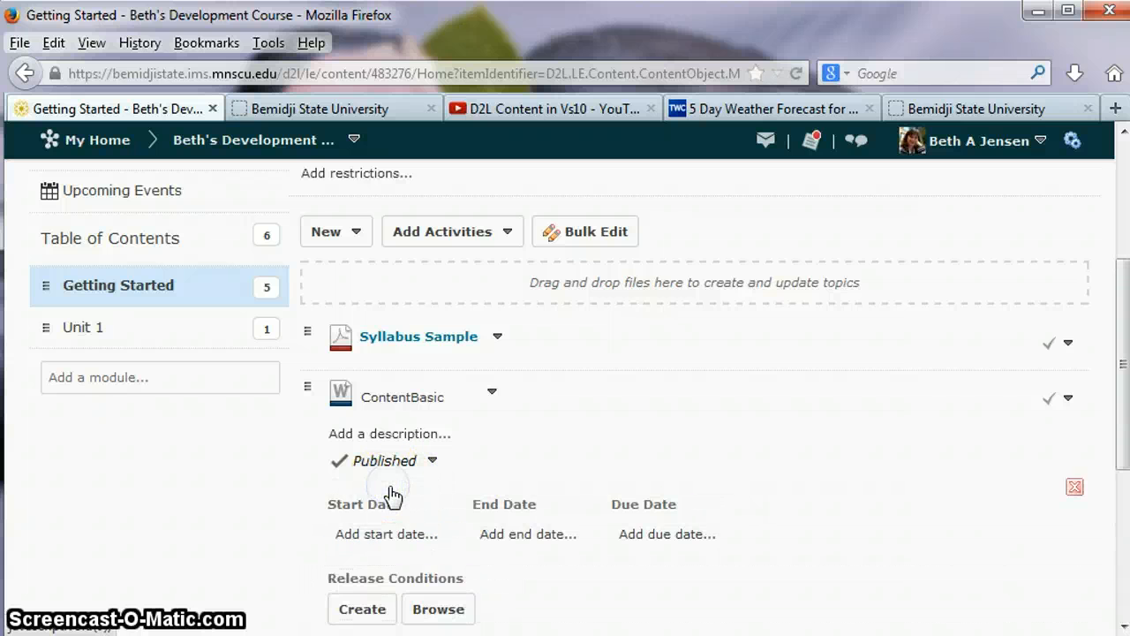